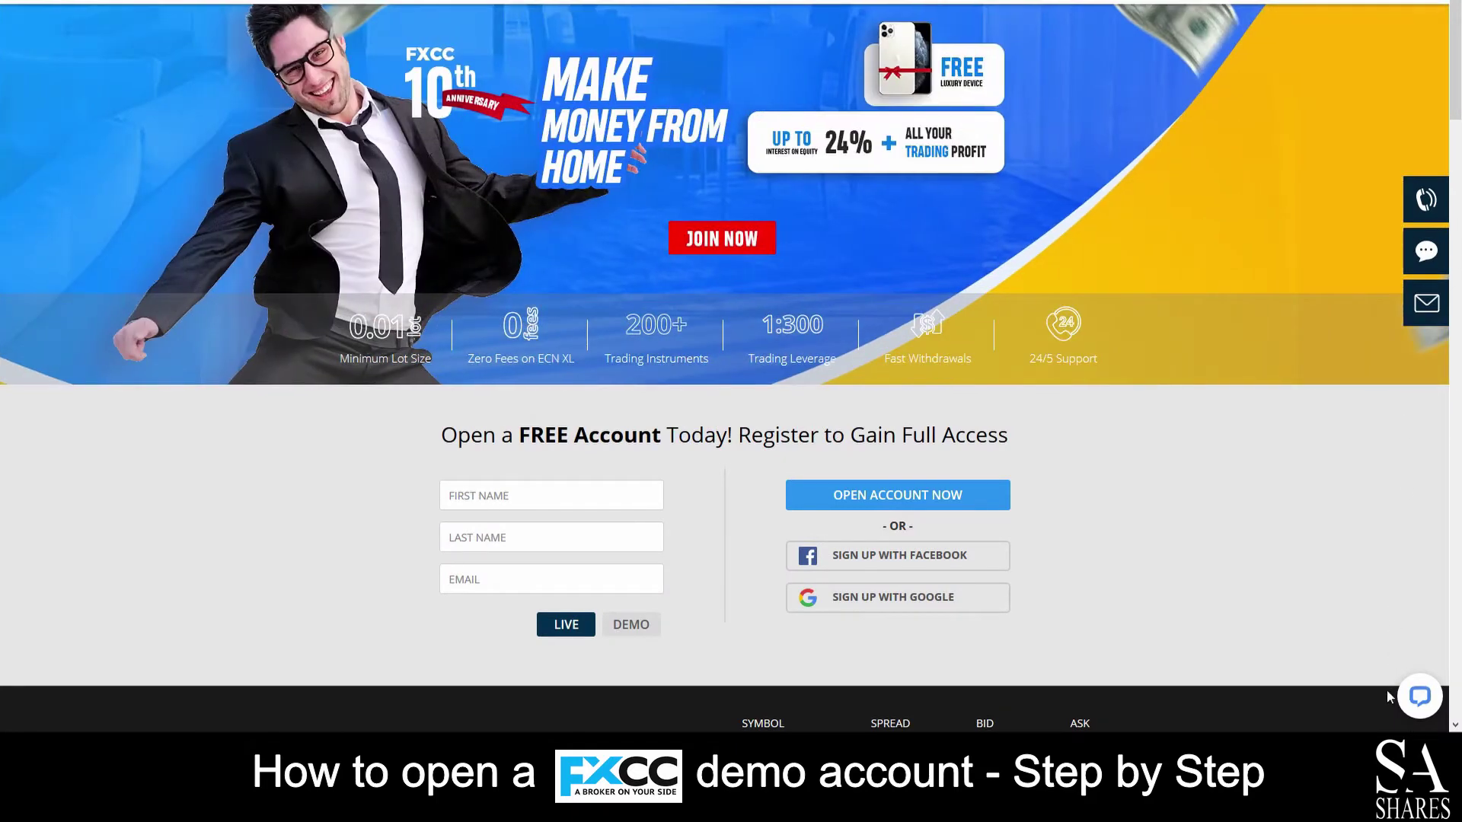
Open and minimise LiveChat, switch the registration form to DEMO, and select First Name
click(1422, 699)
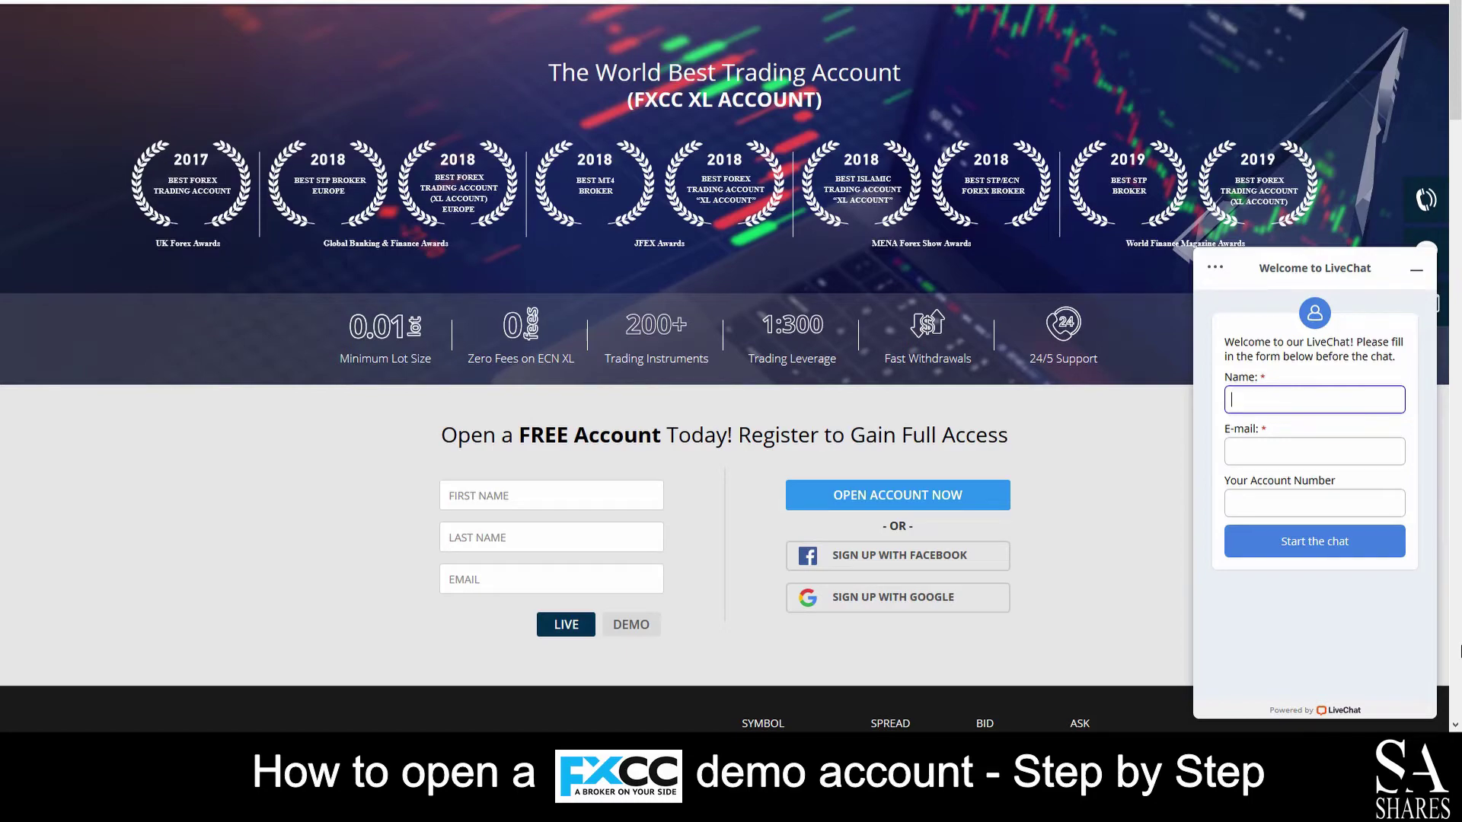
click(1416, 270)
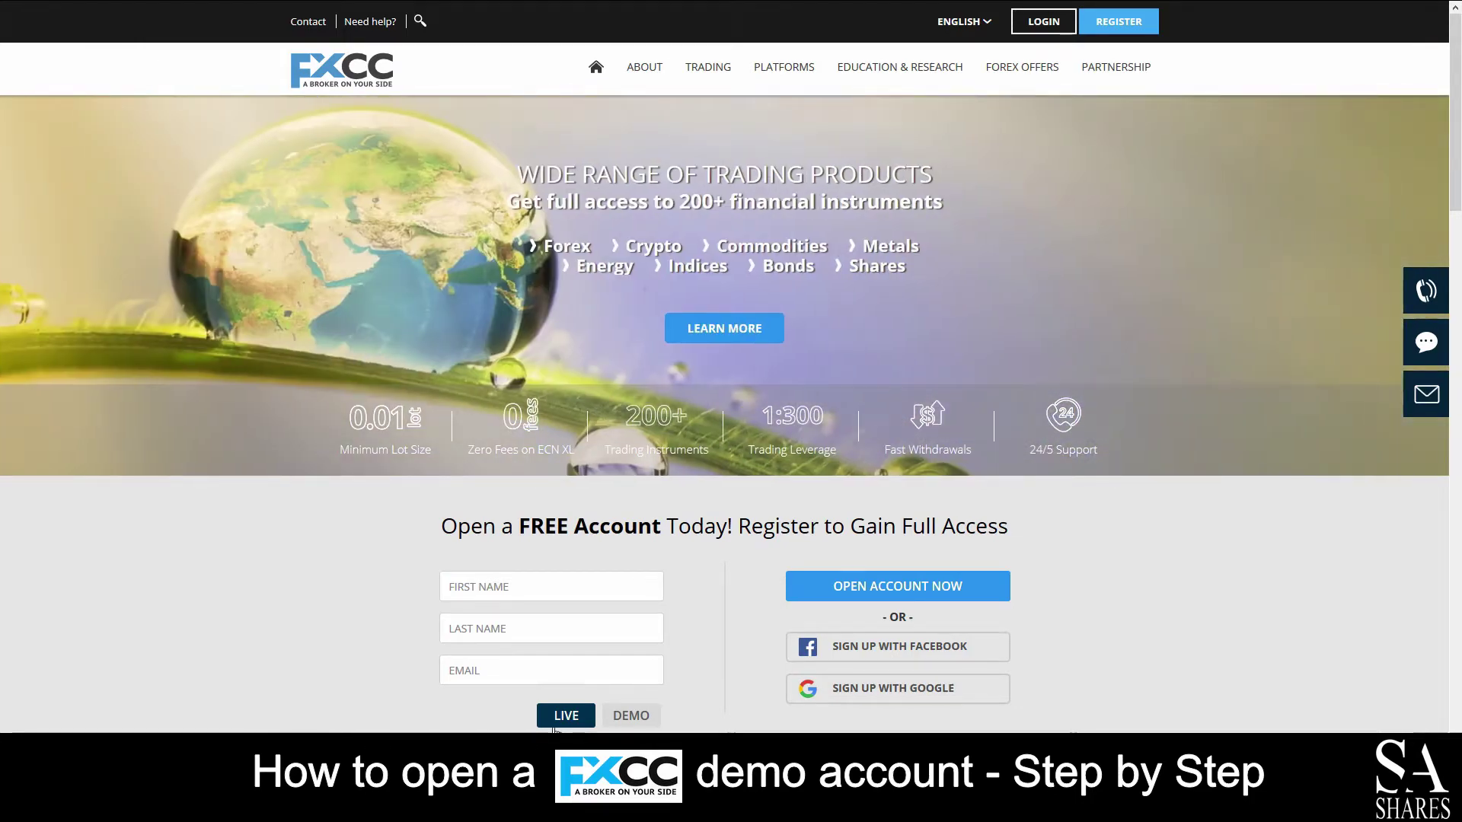
click(634, 721)
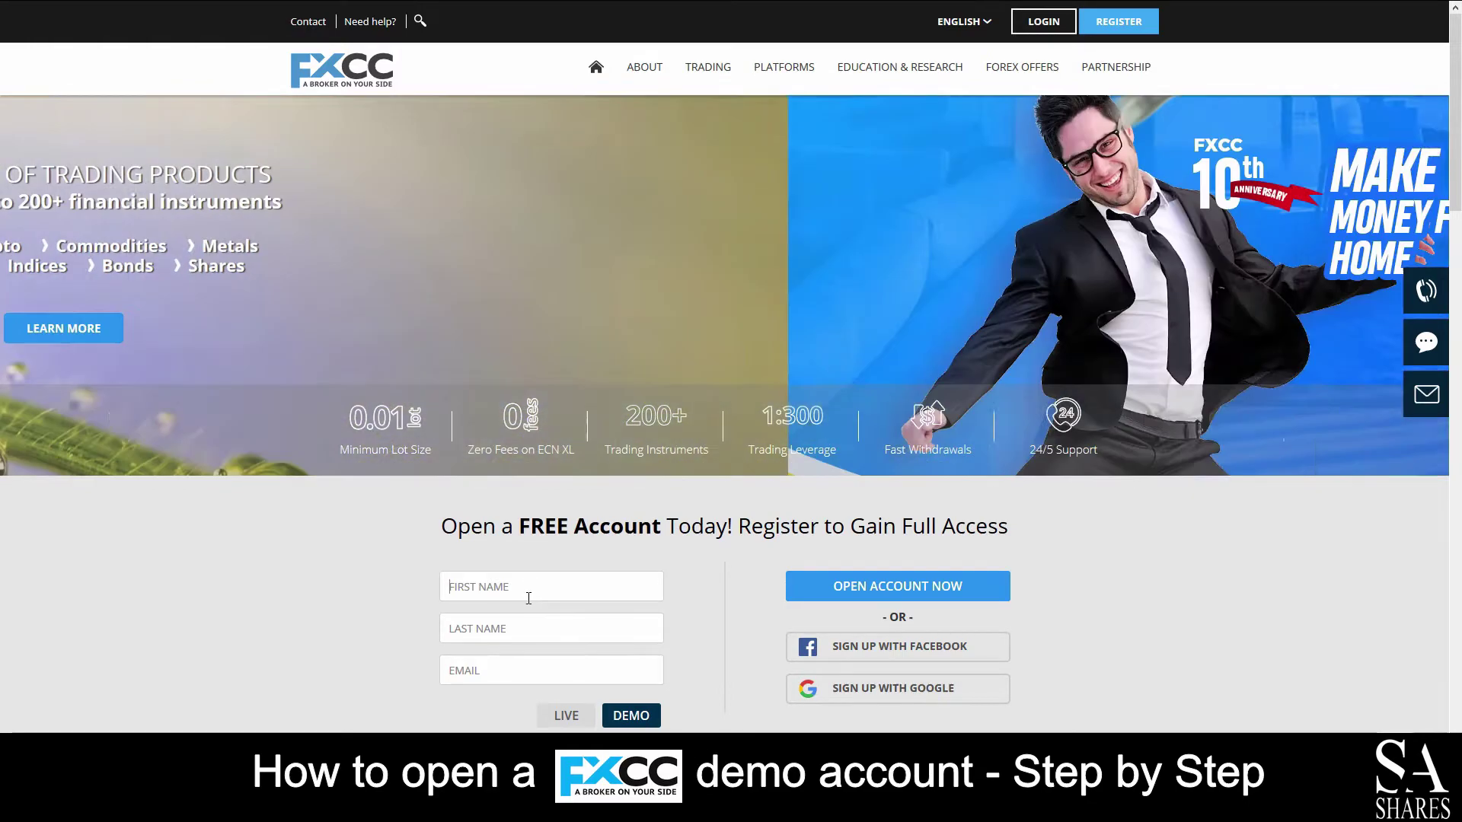
click(528, 599)
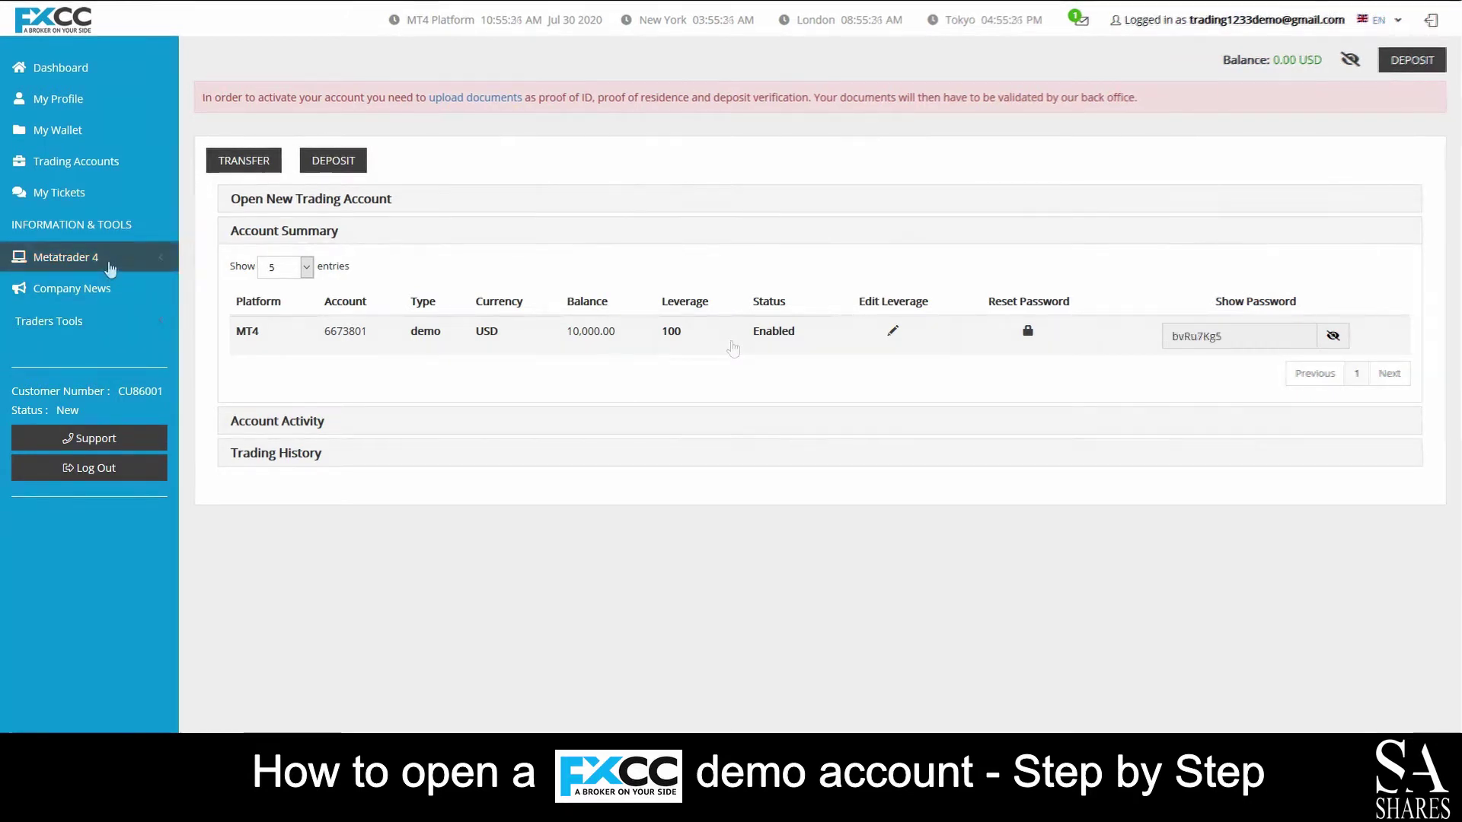
Expand Metatrader 4 in the portal sidebar and go to its Download page
click(106, 261)
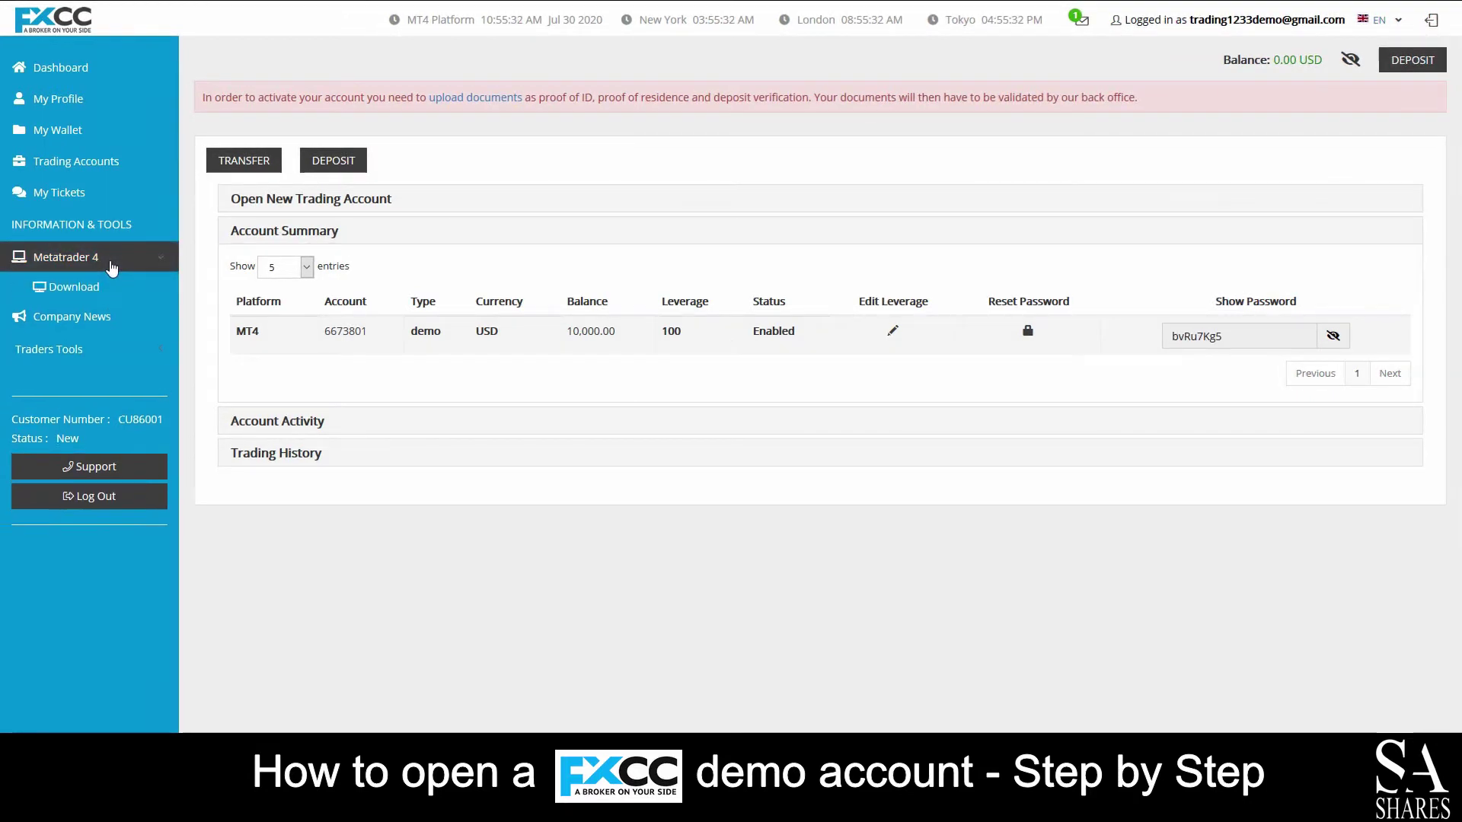
click(84, 294)
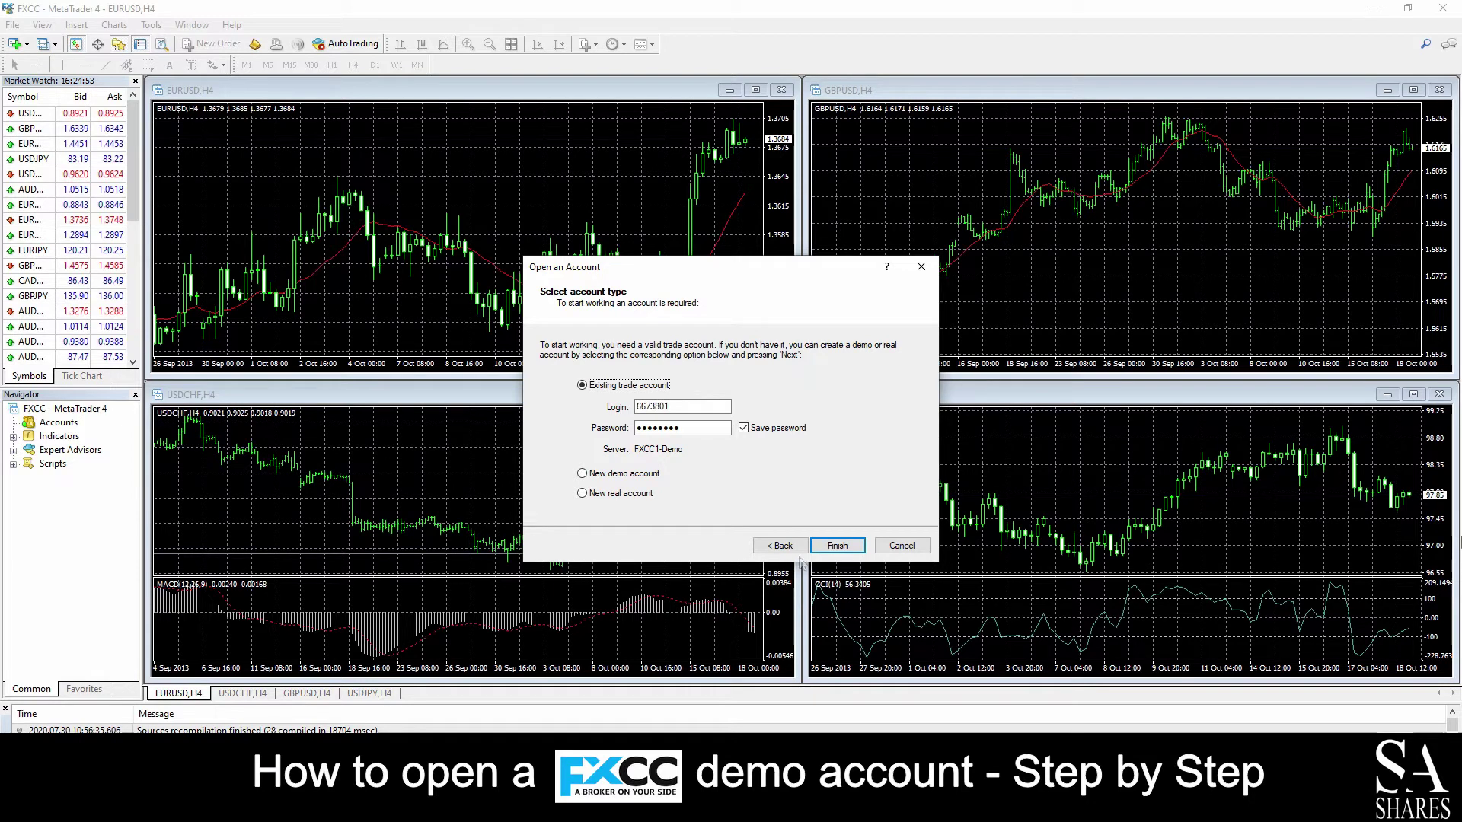
Log in using the existing FXCC1-Demo trade account with the demo login and password
click(838, 546)
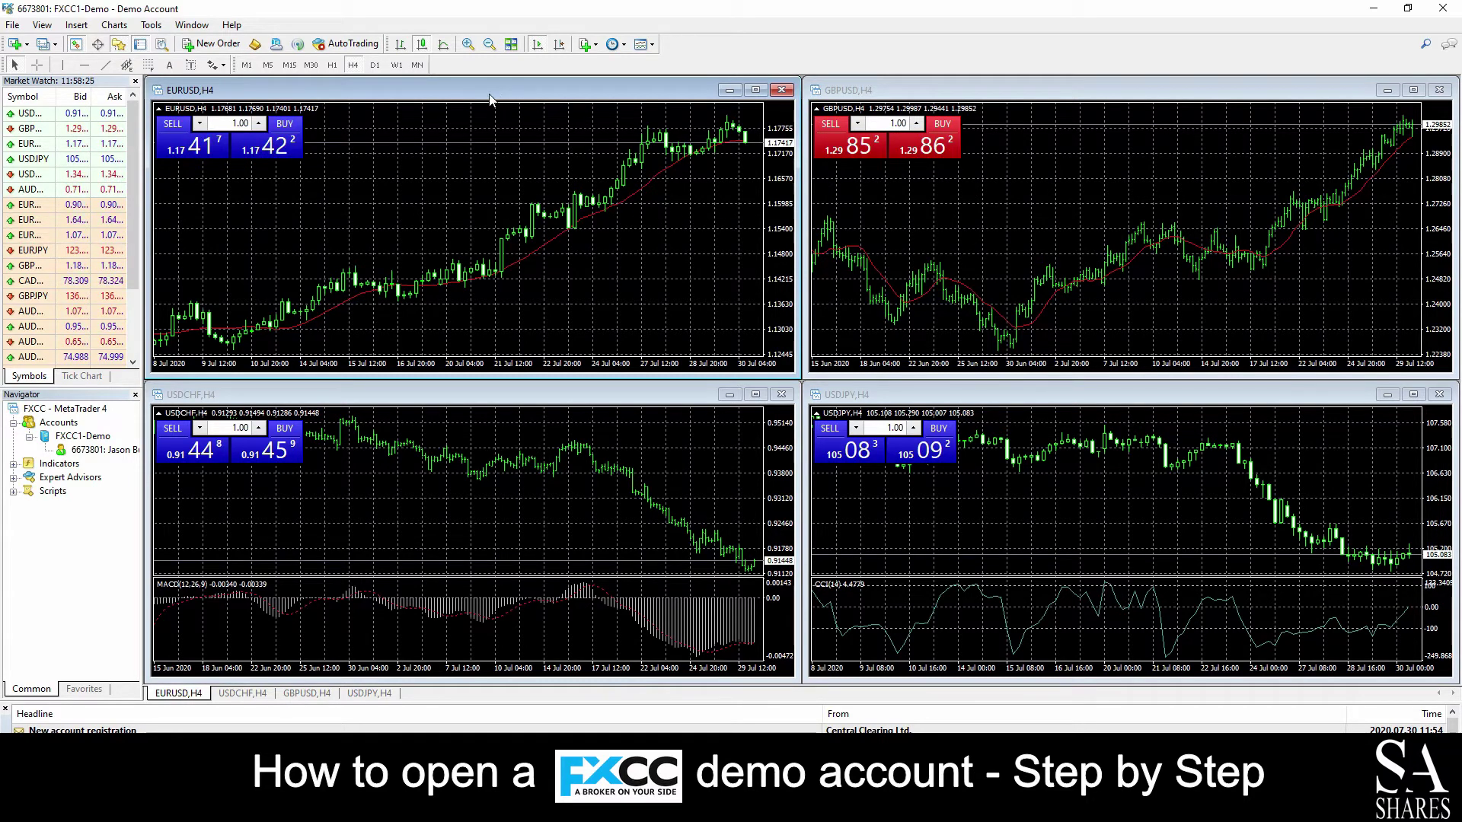
Try Line, Candlestick and Bar views on EURUSD, leaving it as candlesticks
click(443, 45)
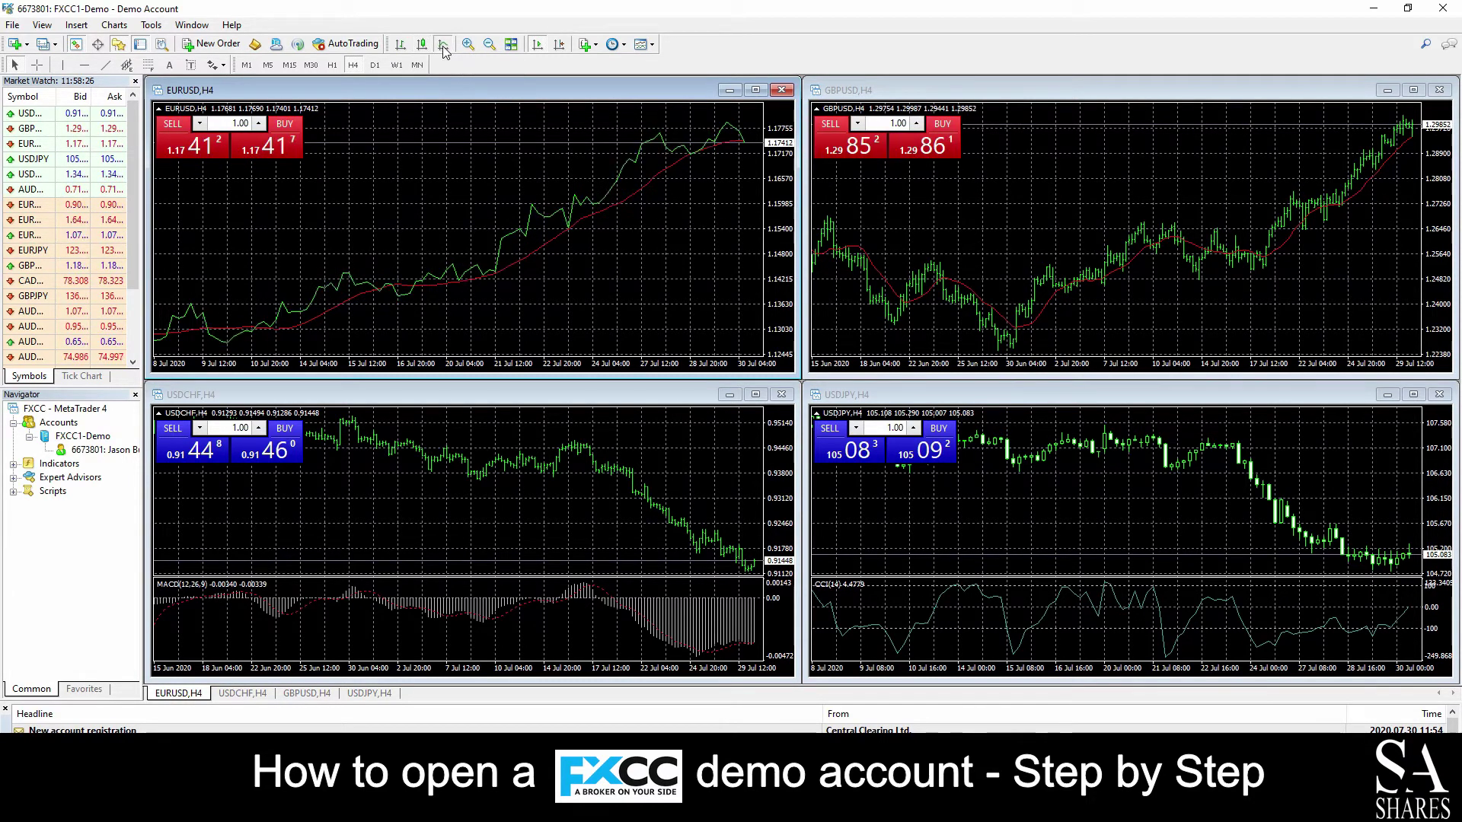
click(421, 45)
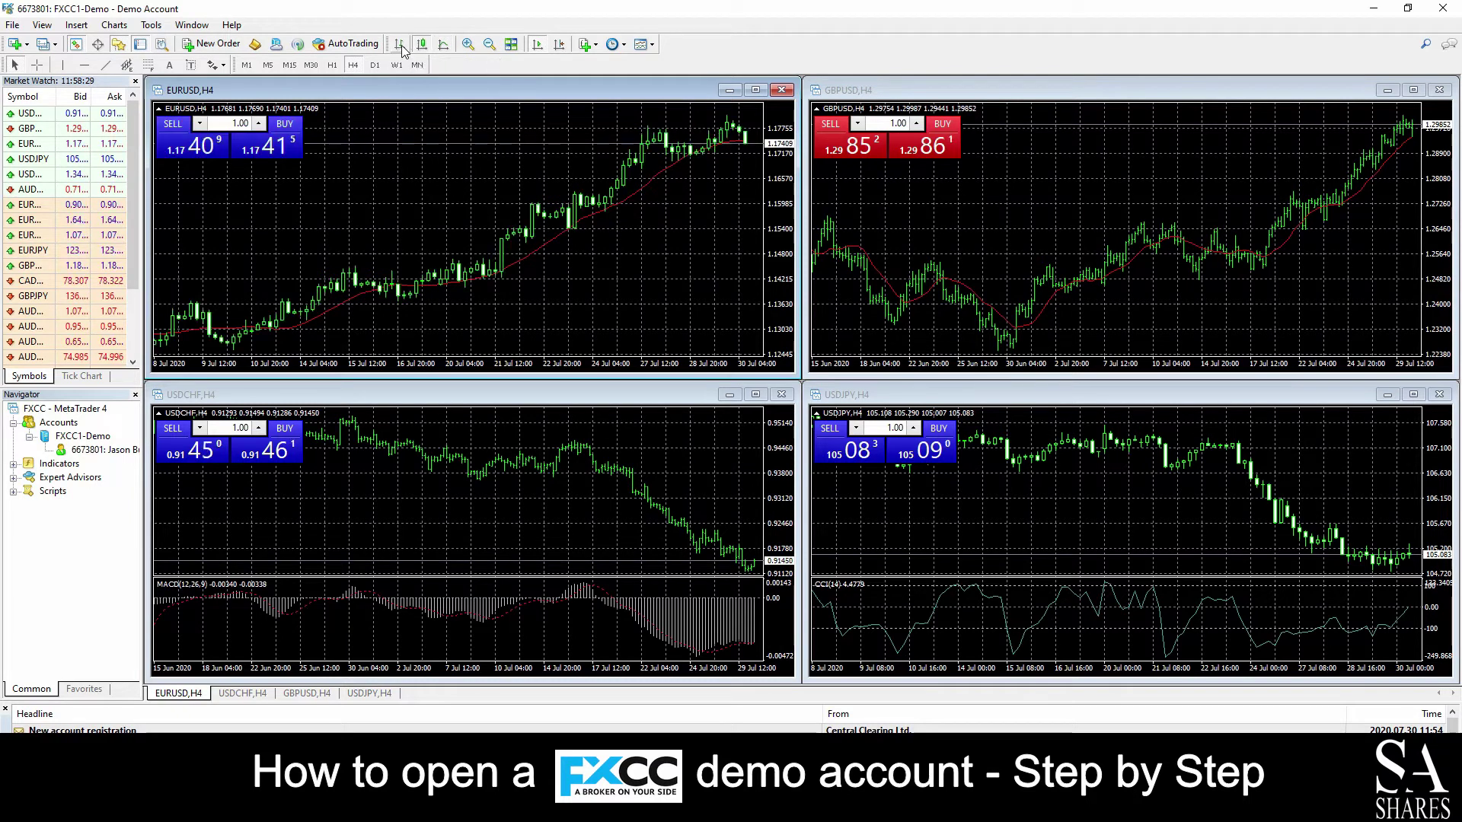
click(400, 45)
click(422, 45)
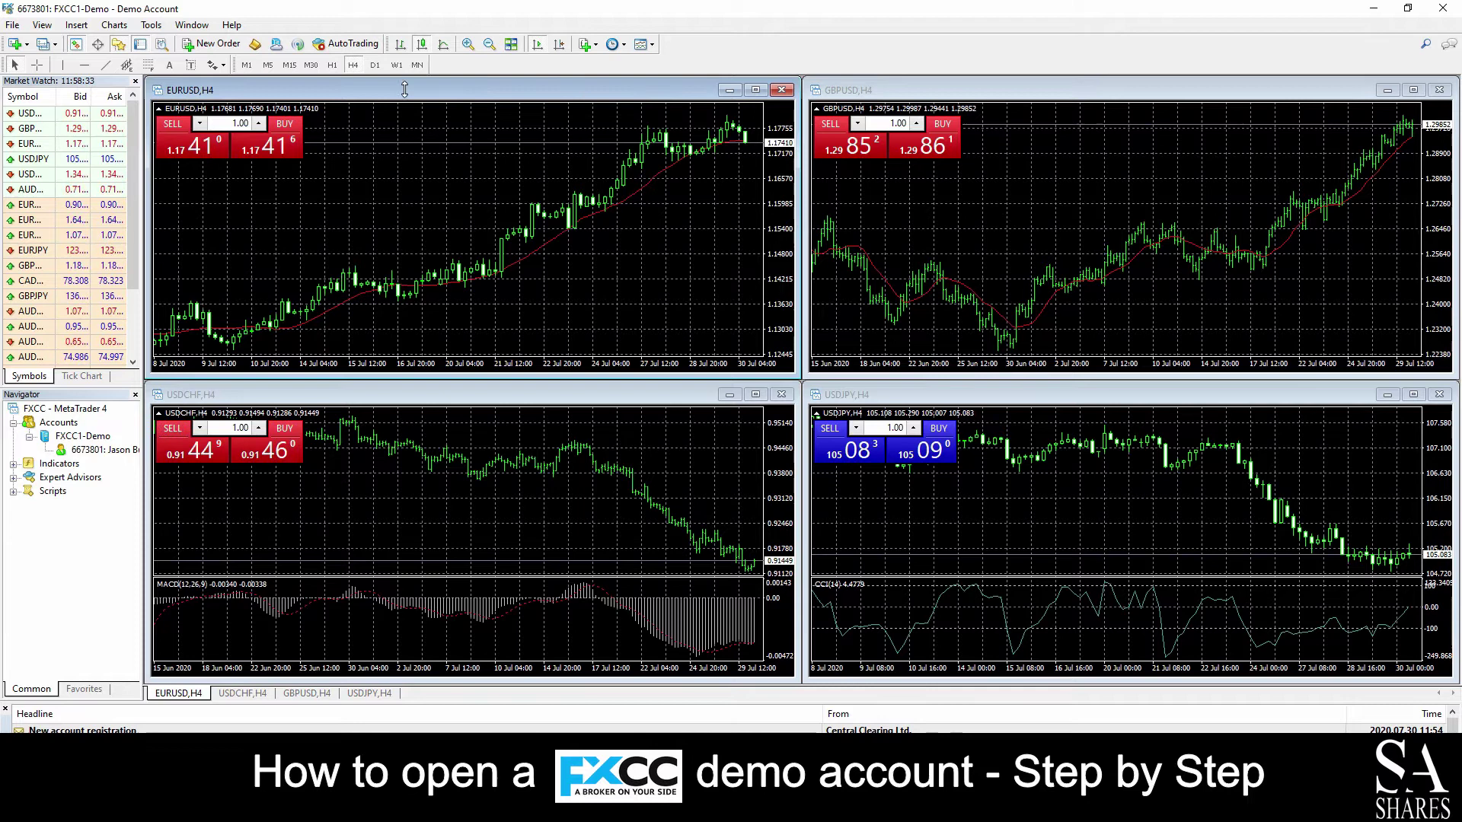
Zoom the EURUSD chart in and out, then maximise its window to fill the workspace
click(468, 44)
click(468, 44)
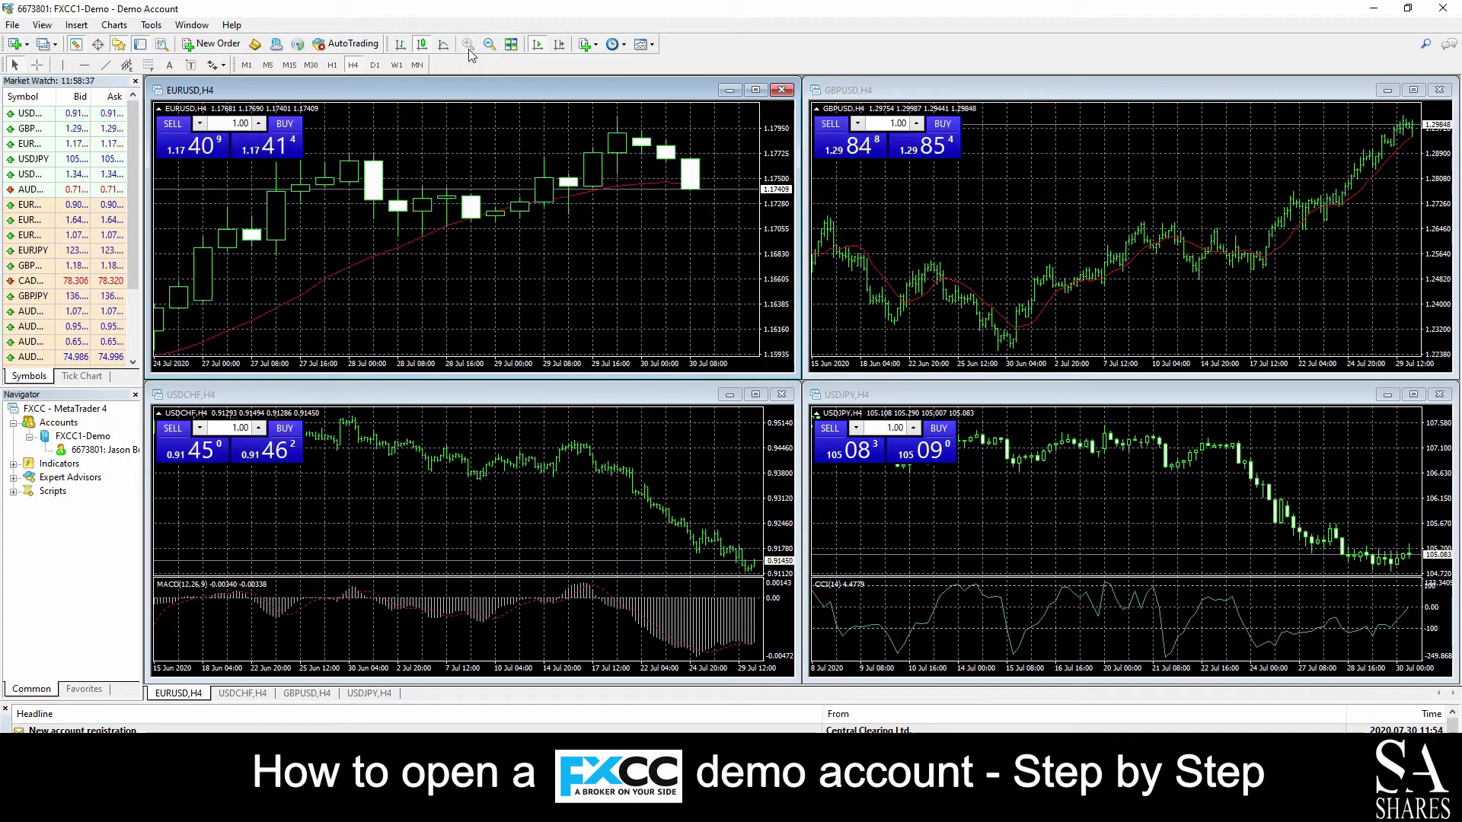
click(491, 45)
click(491, 44)
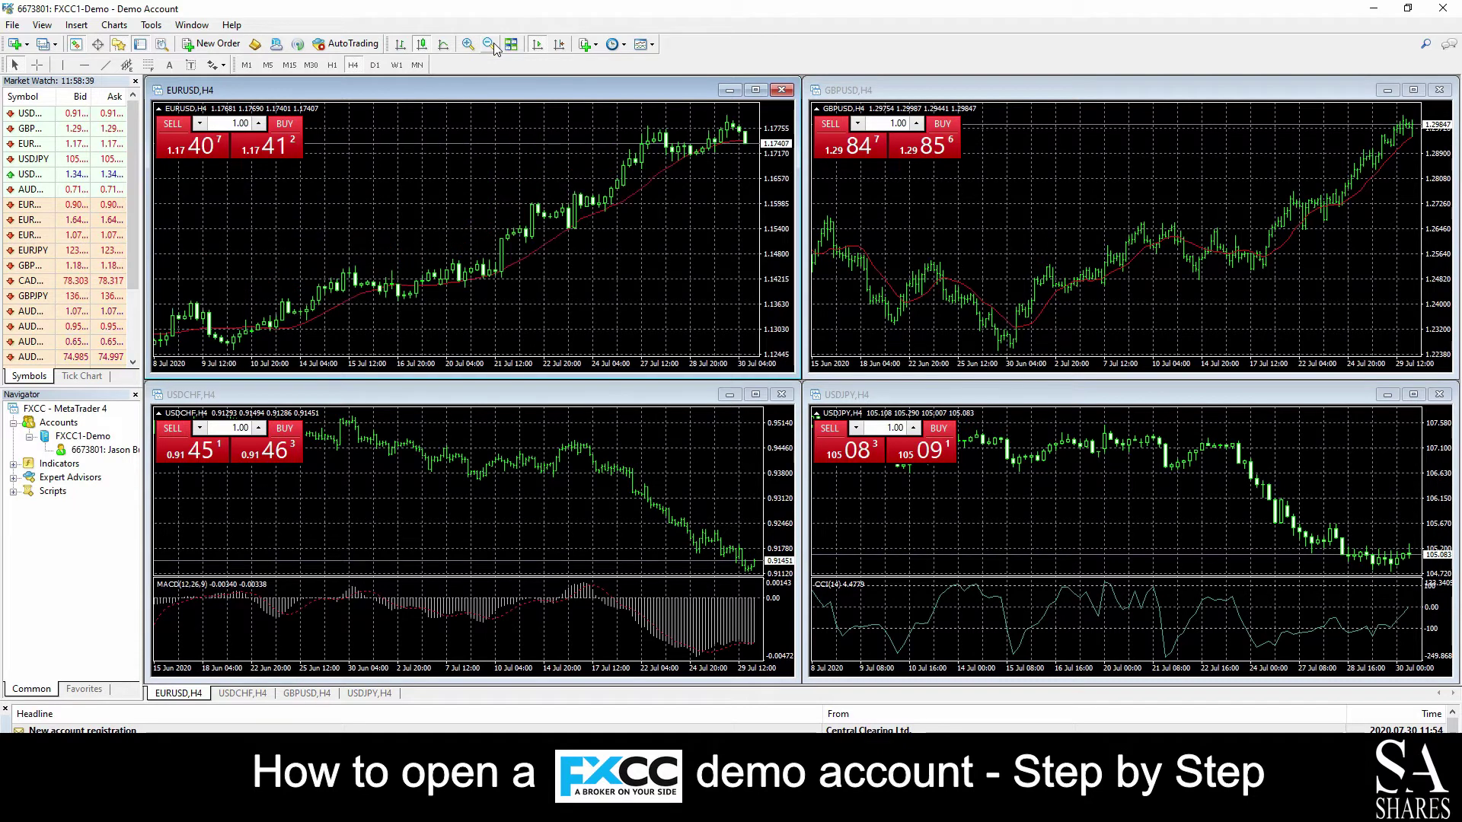
click(474, 45)
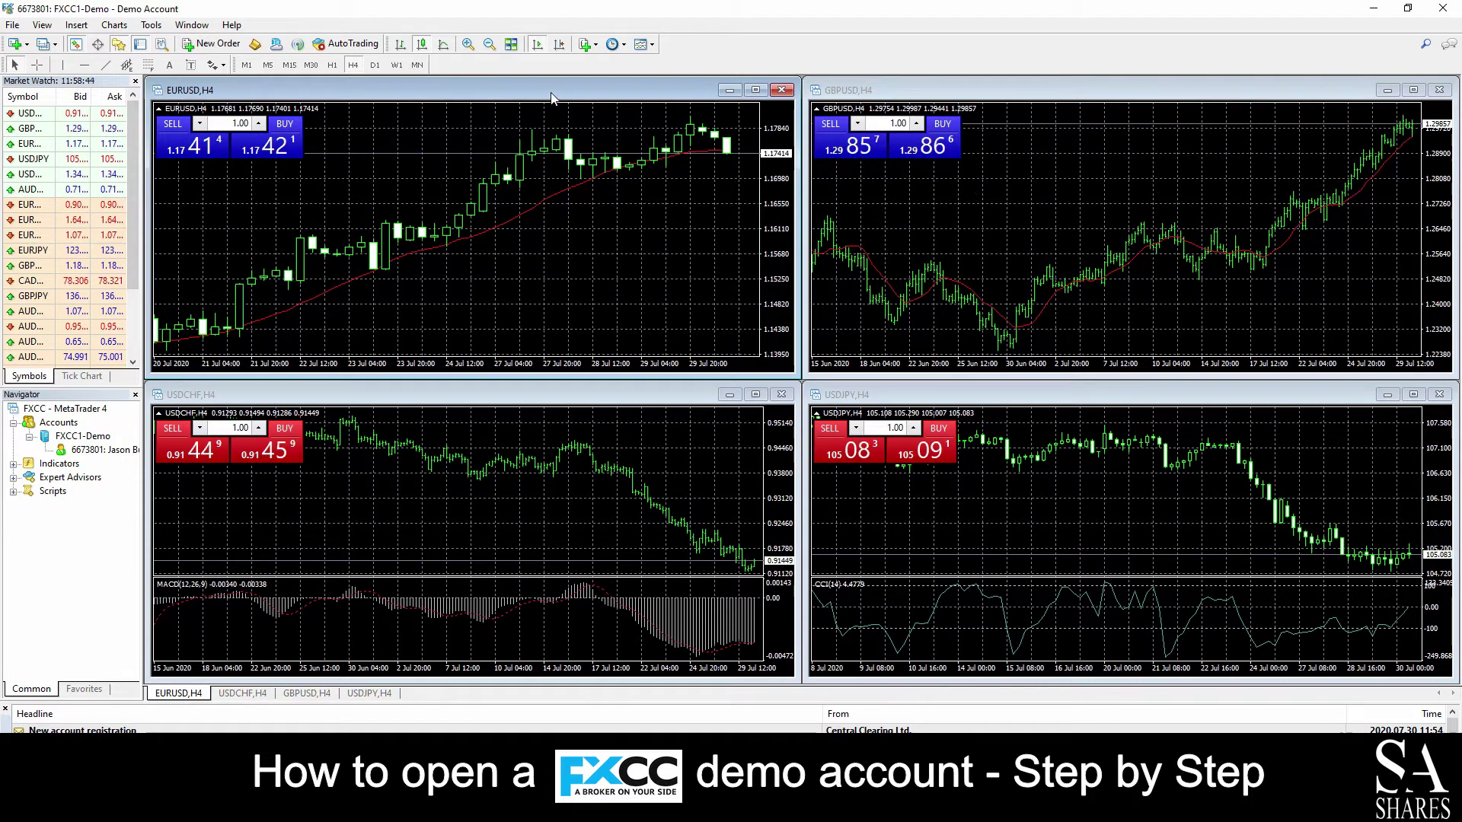
click(756, 90)
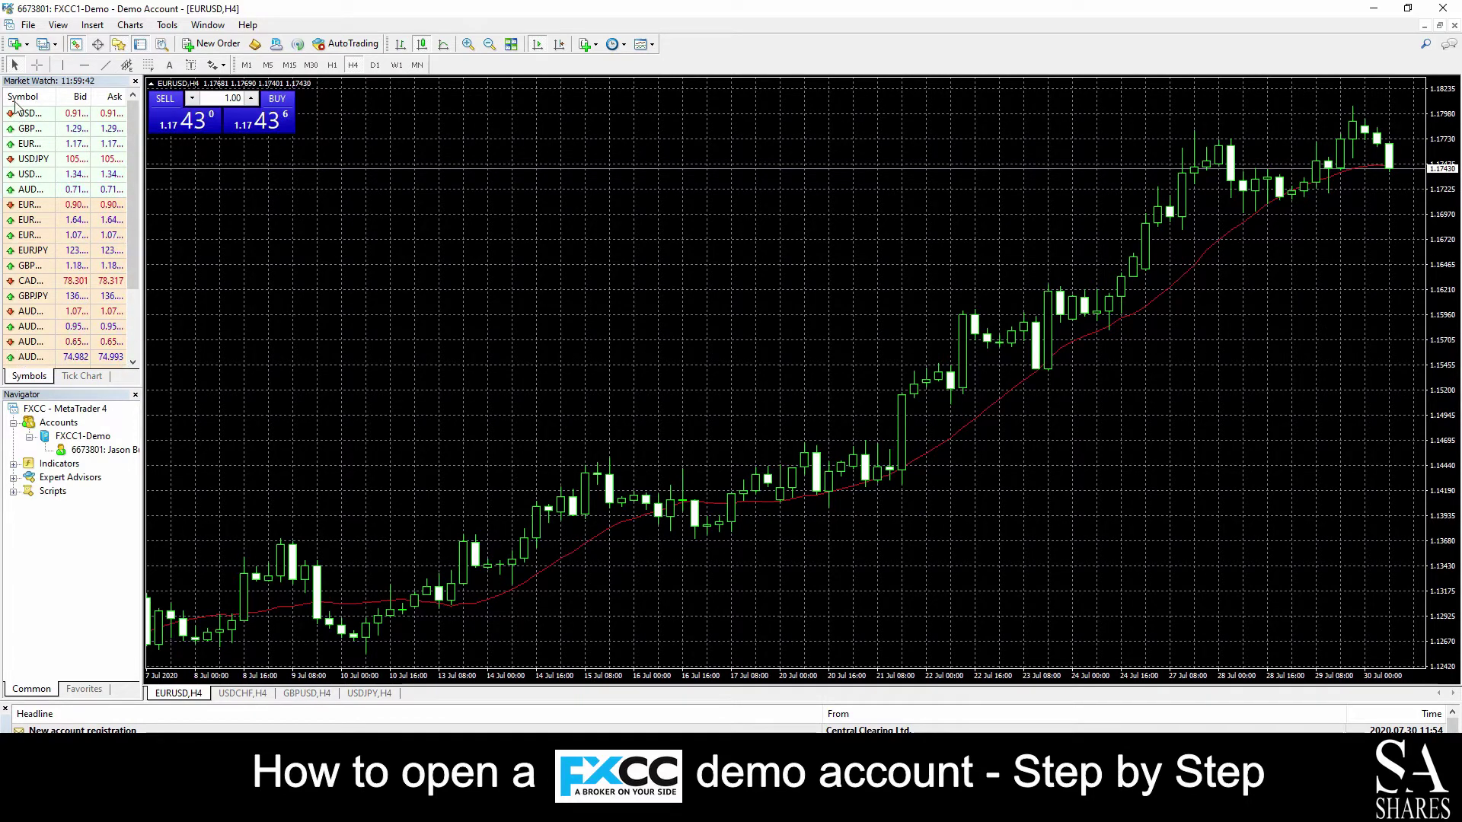
click(47, 115)
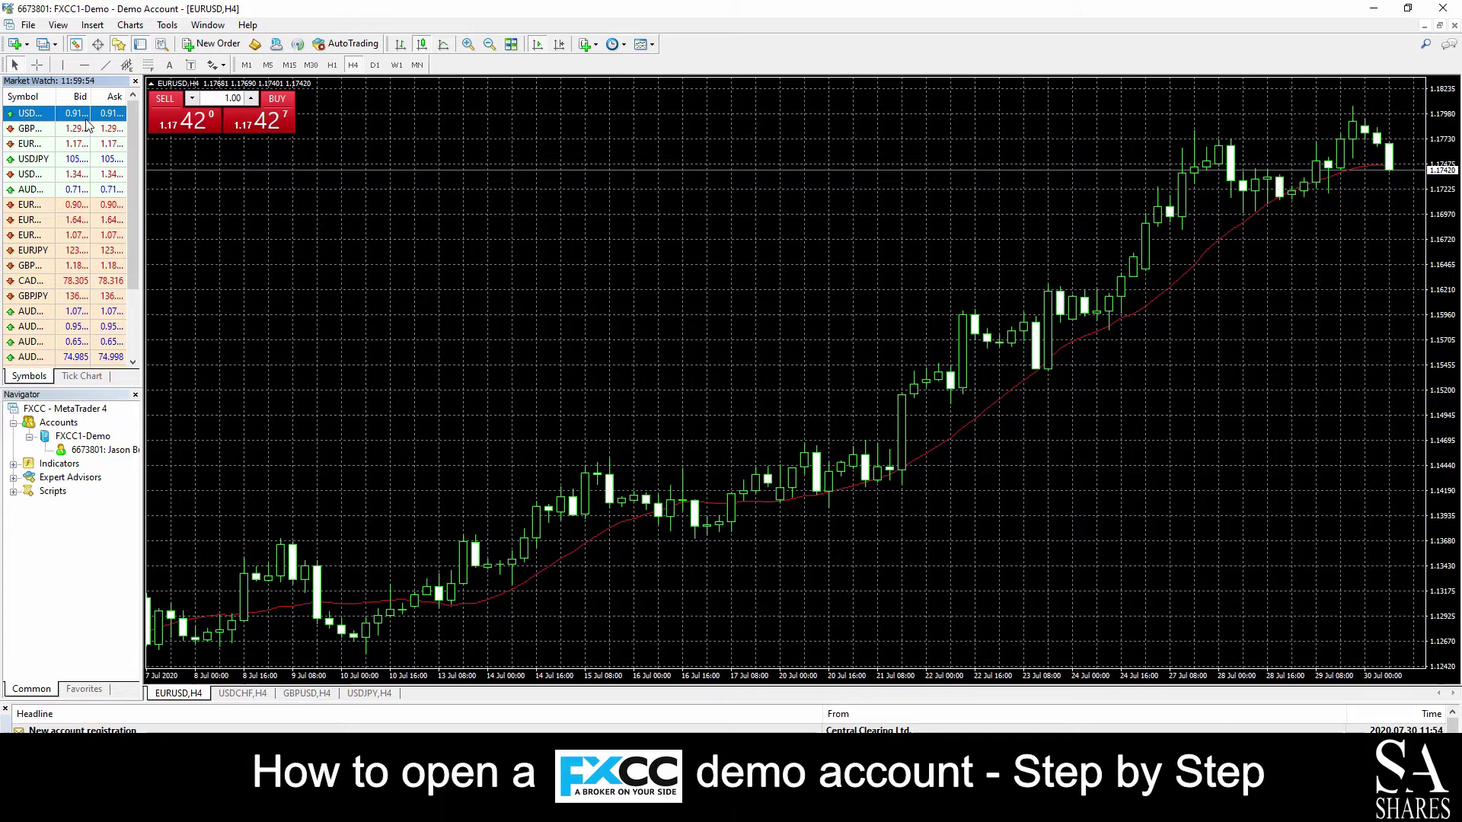
Start a new USDCHF order from Market Watch, then open a GBPUSD chart window
mouse_move(99, 134)
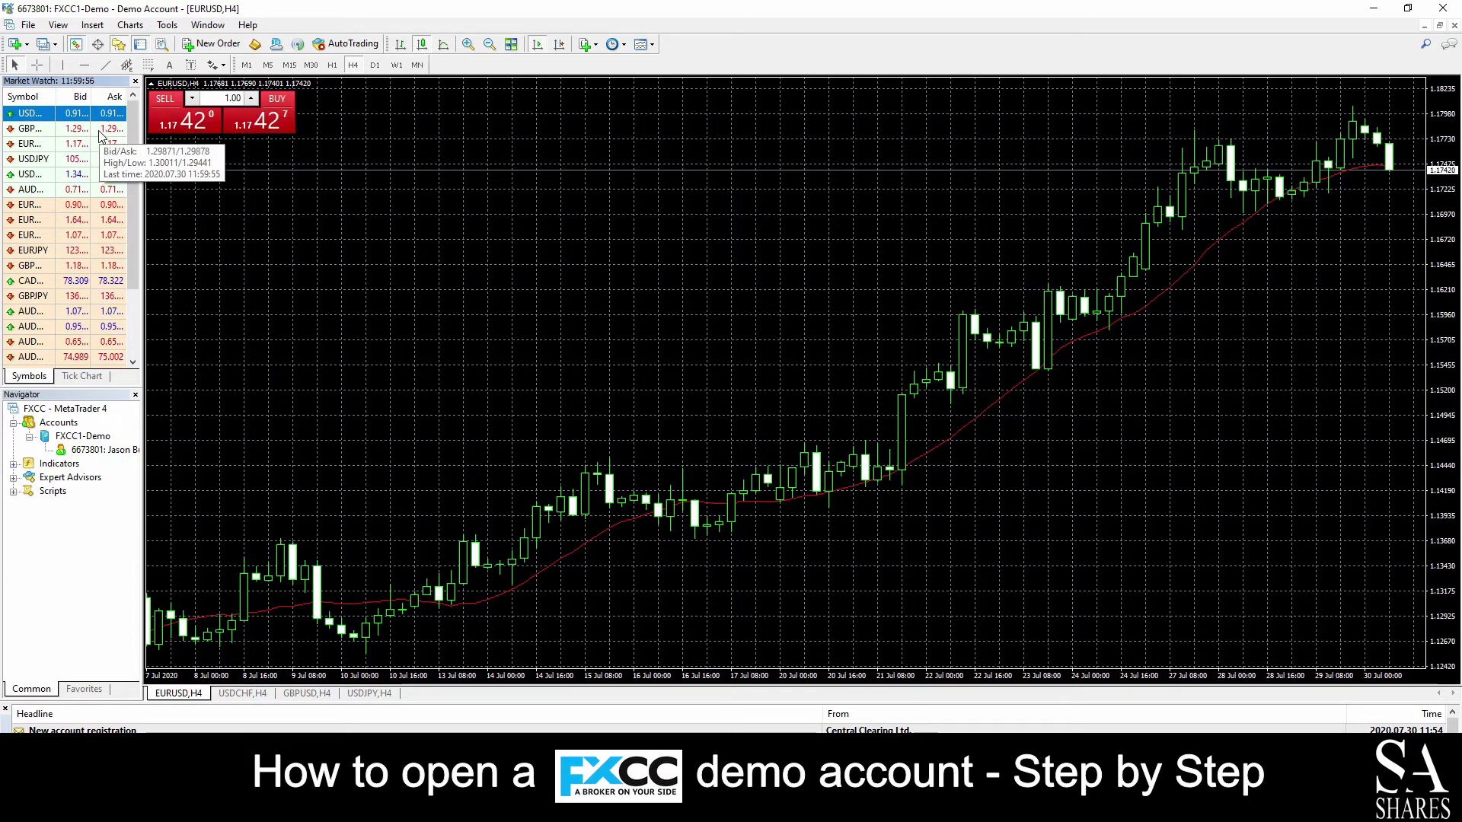
right_click(42, 114)
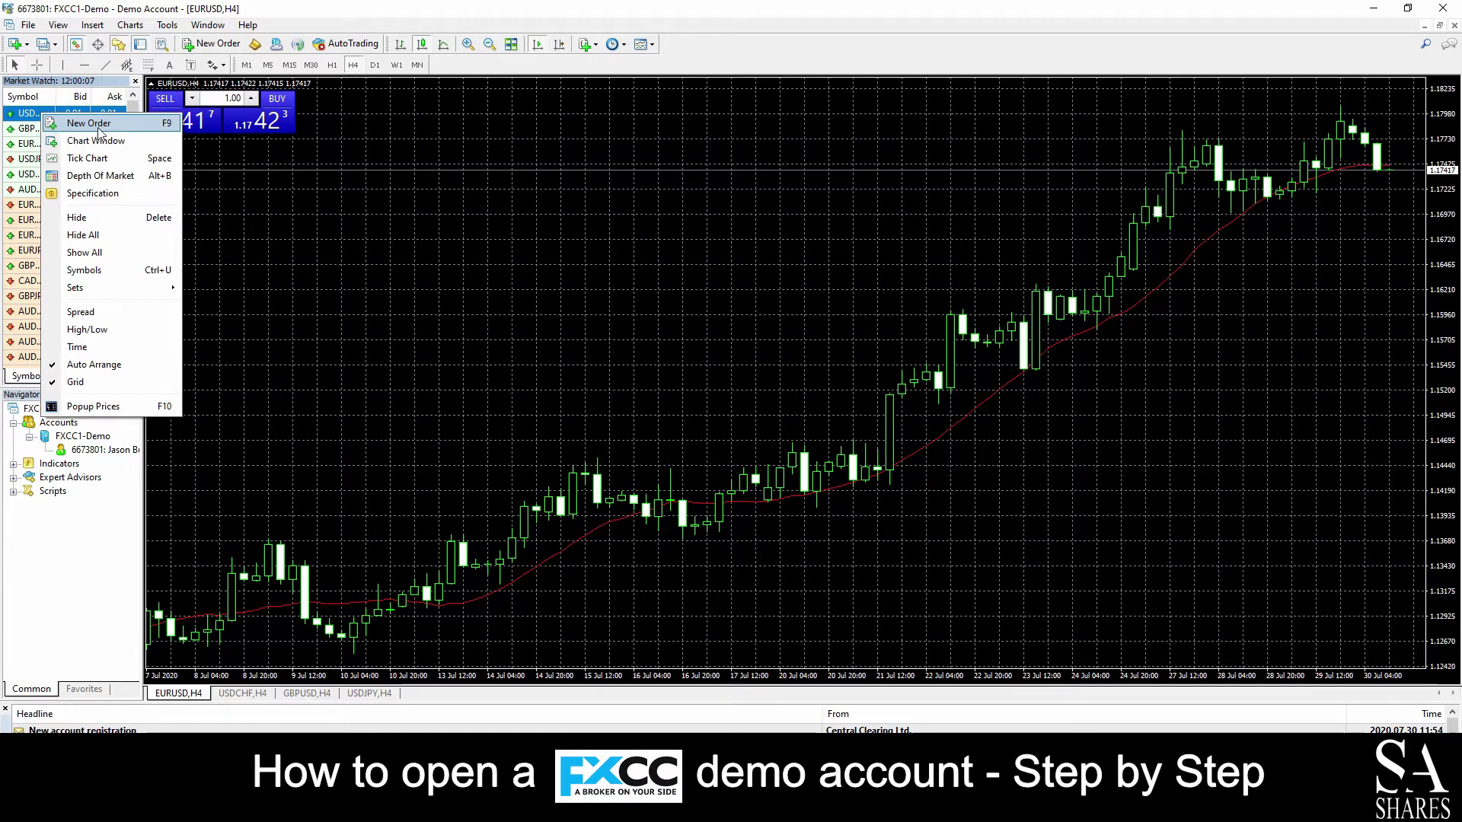
click(99, 128)
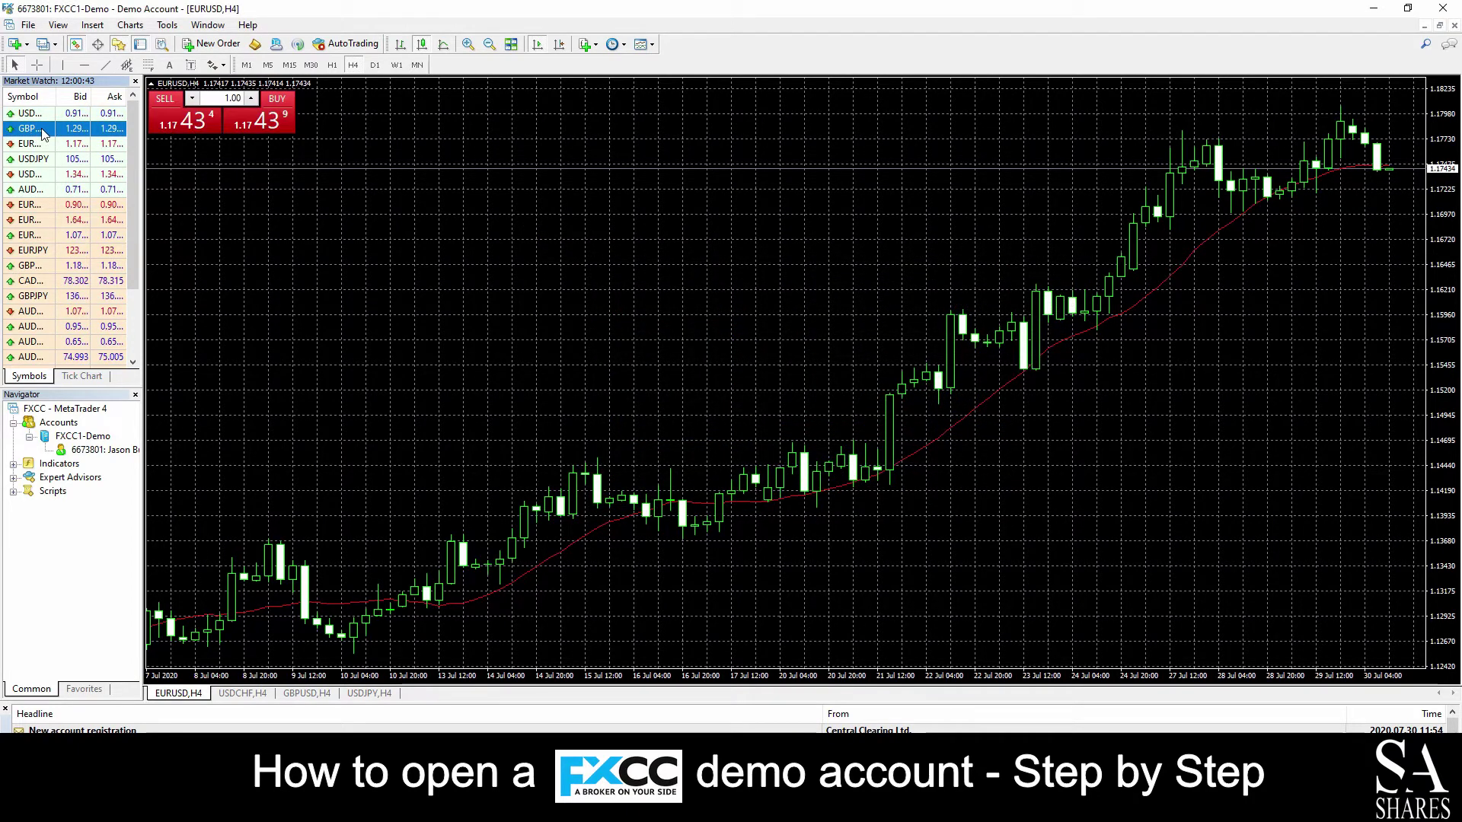
right_click(38, 131)
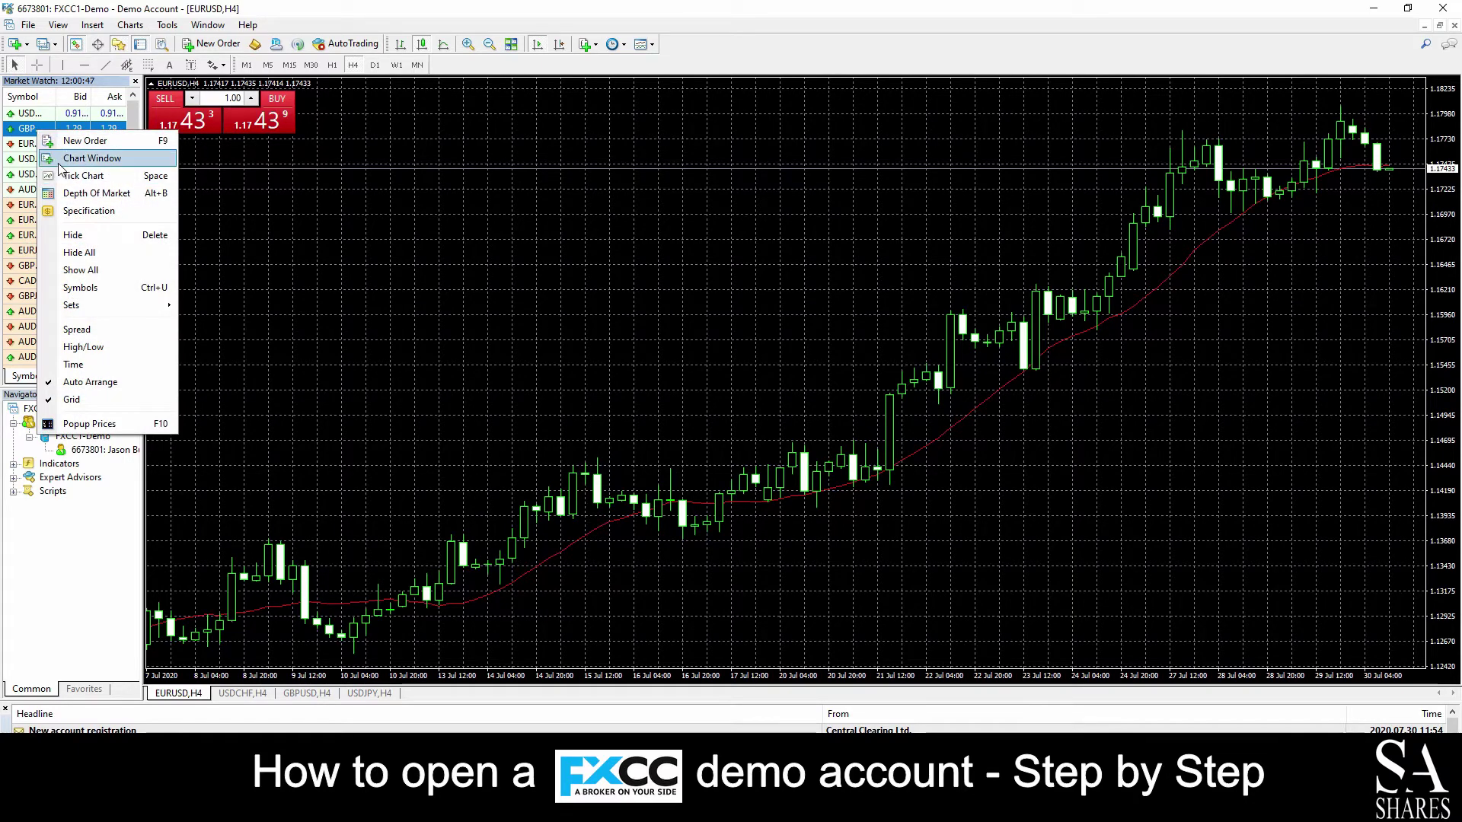
click(110, 163)
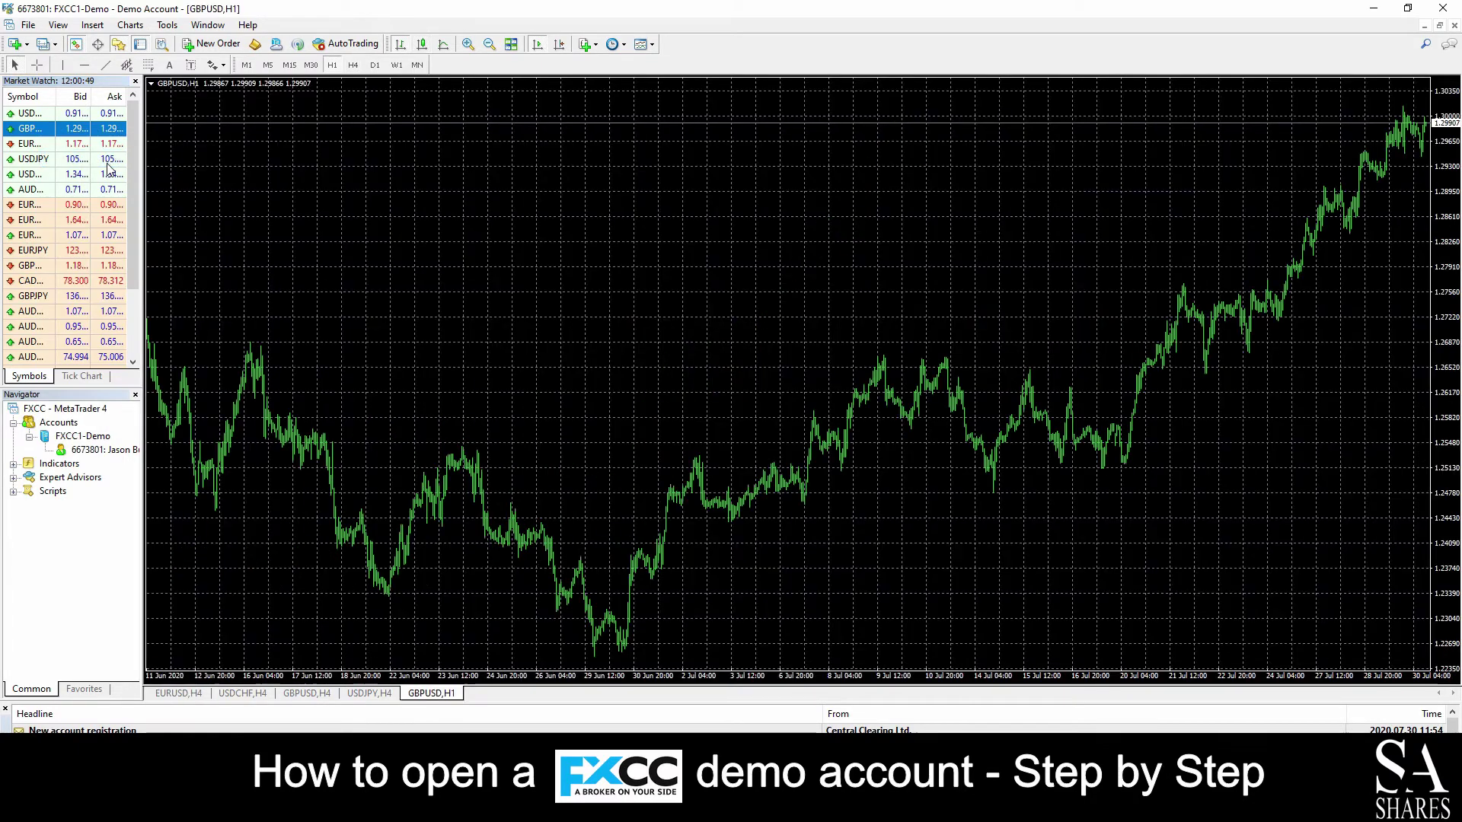
Zoom the GBPUSD H1 chart in three levels and display it as candlesticks
click(467, 44)
click(467, 45)
click(468, 44)
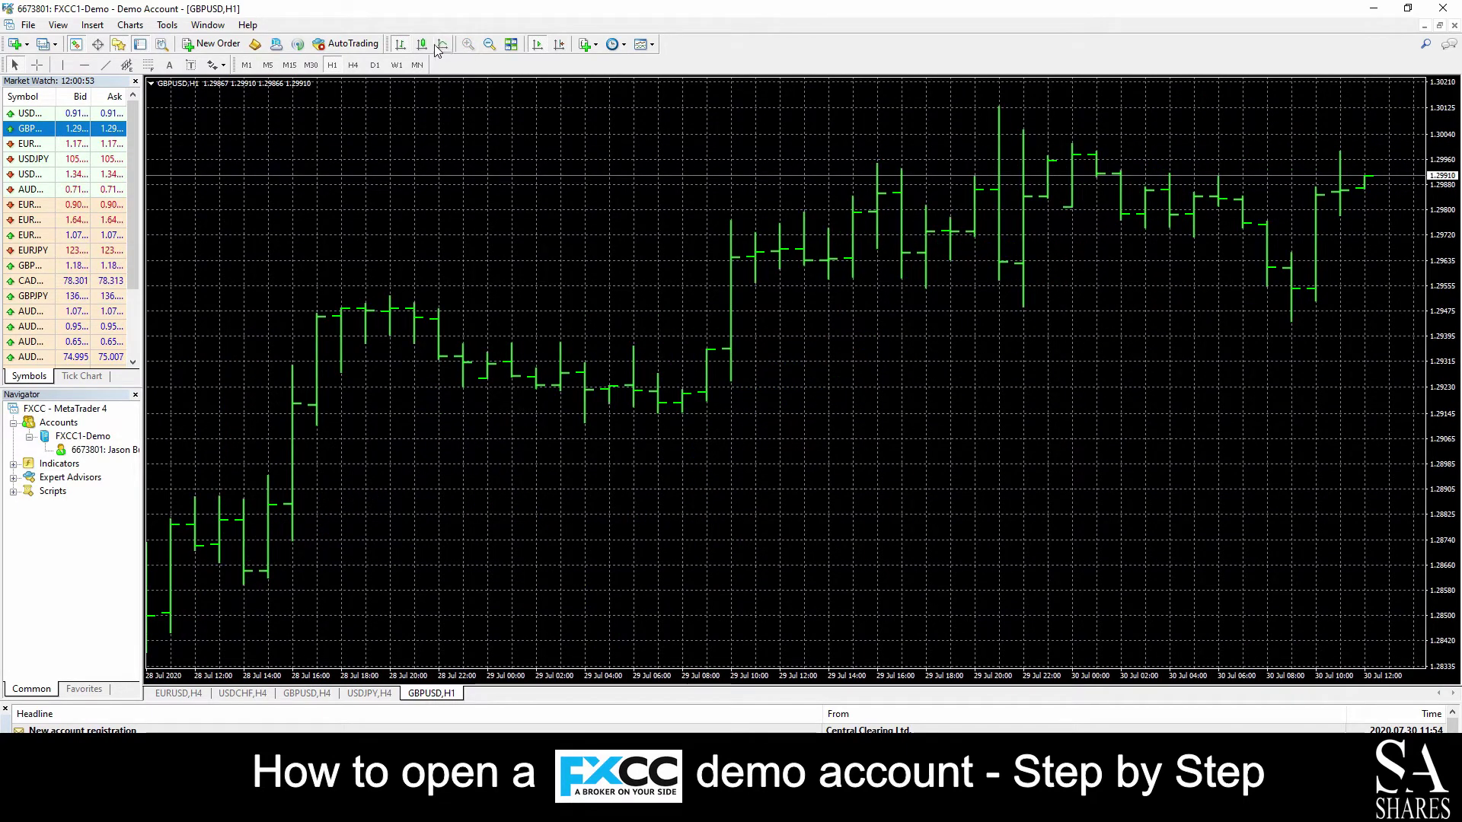
click(425, 45)
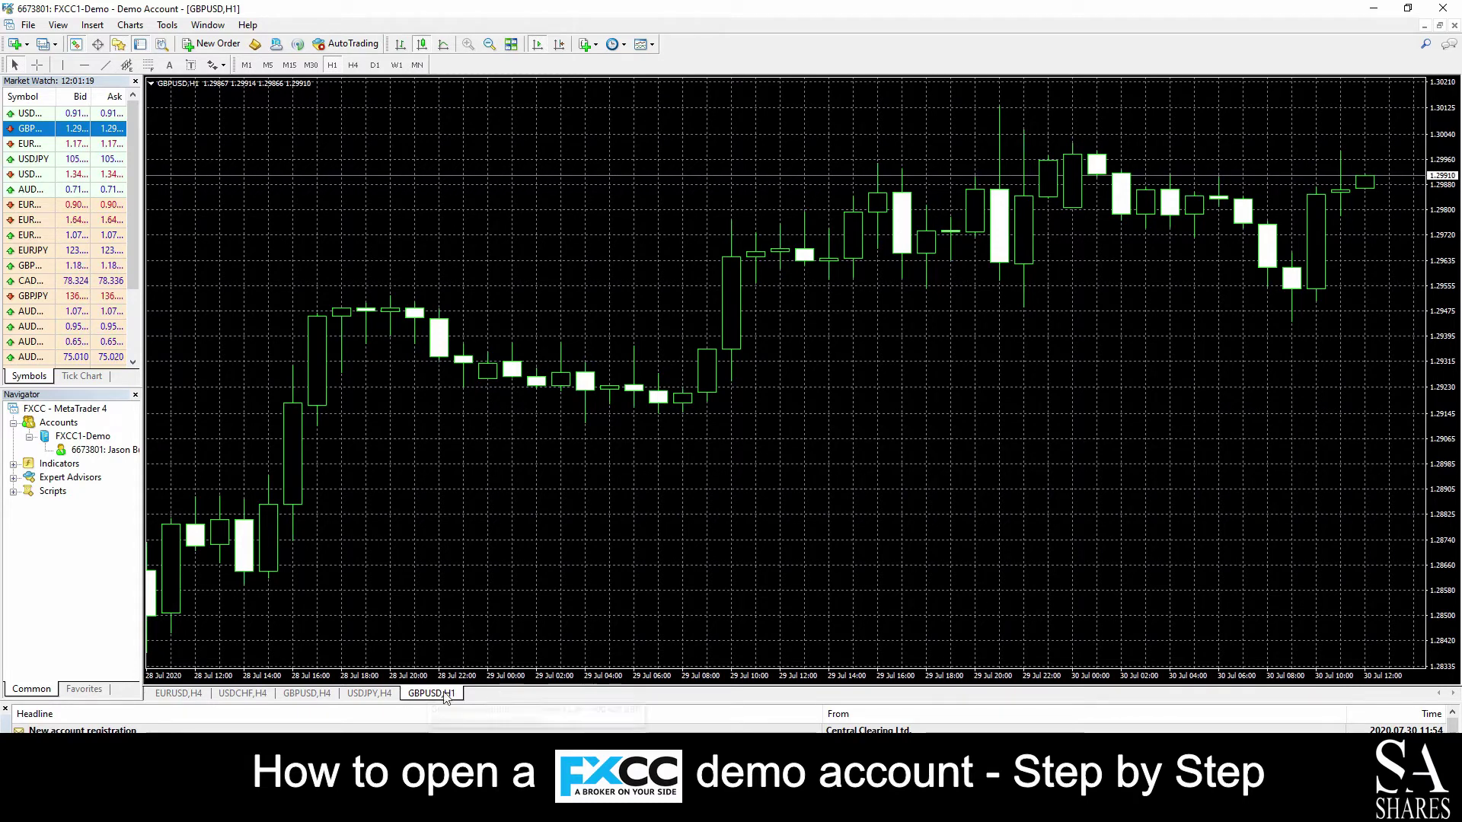
Cycle through the USDJPY, GBPUSD, USDCHF and EURUSD H4 charts, ending on GBPUSD H1
click(369, 696)
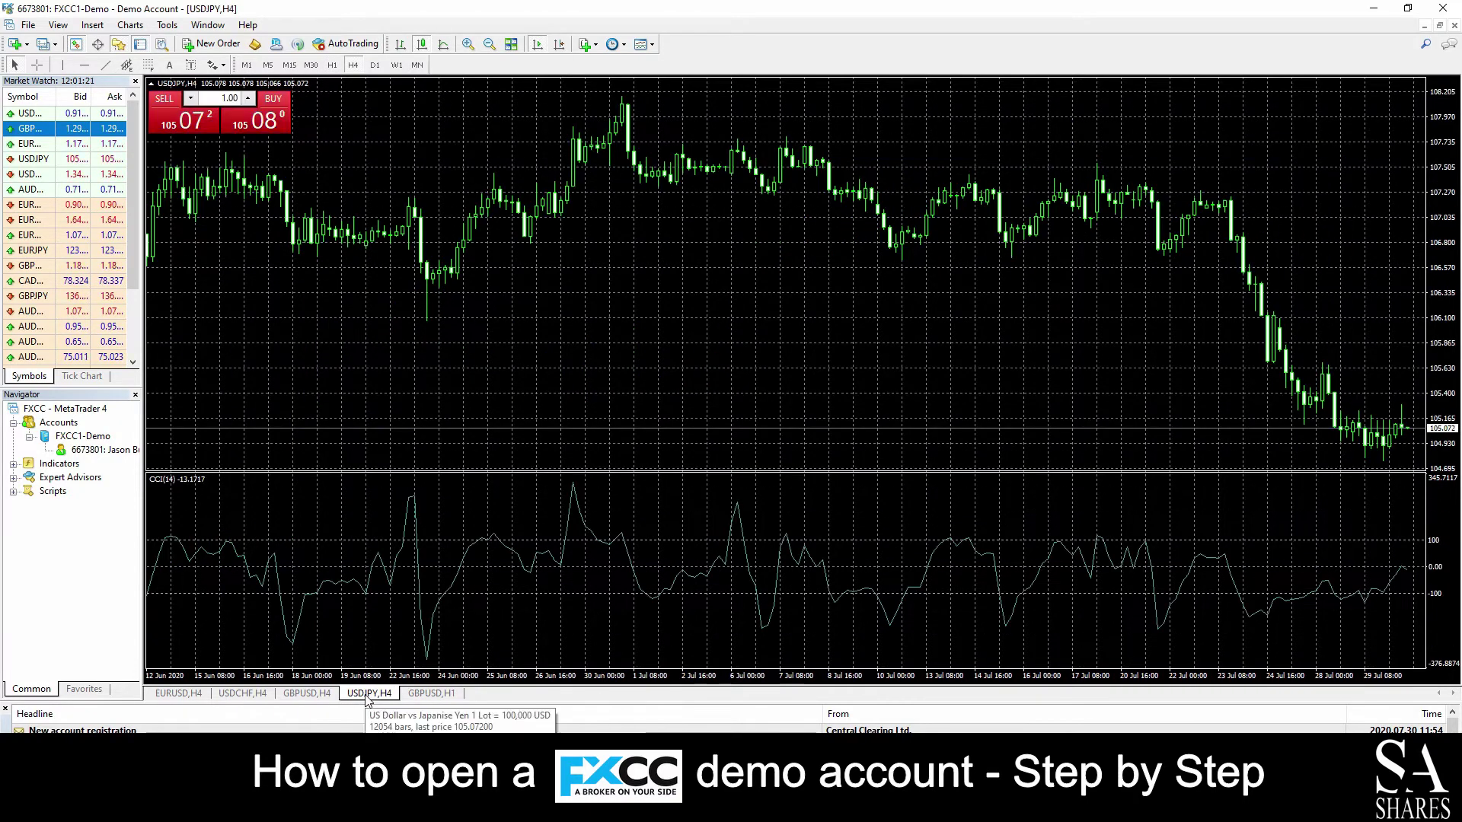
click(307, 695)
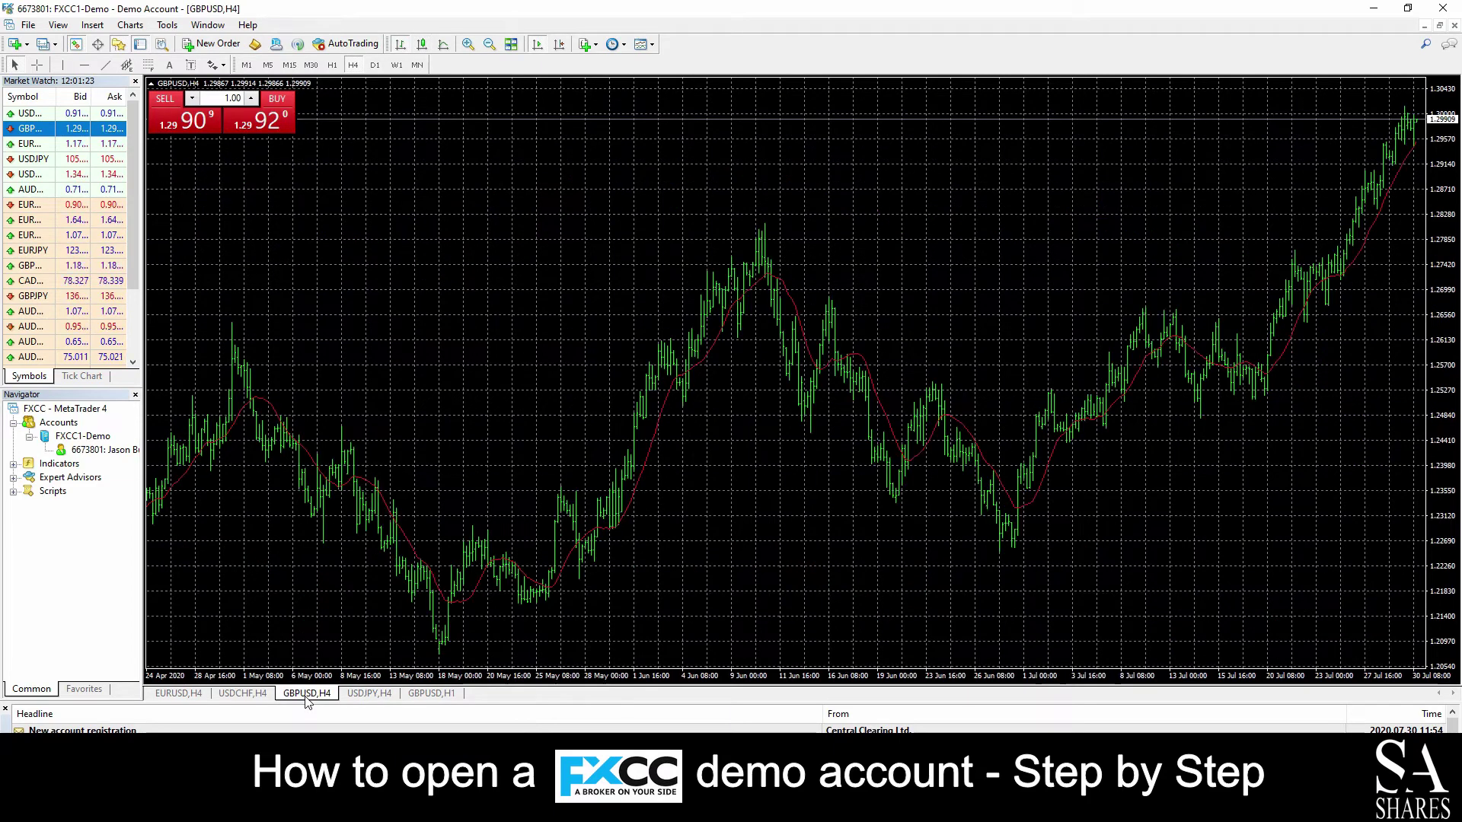
click(243, 695)
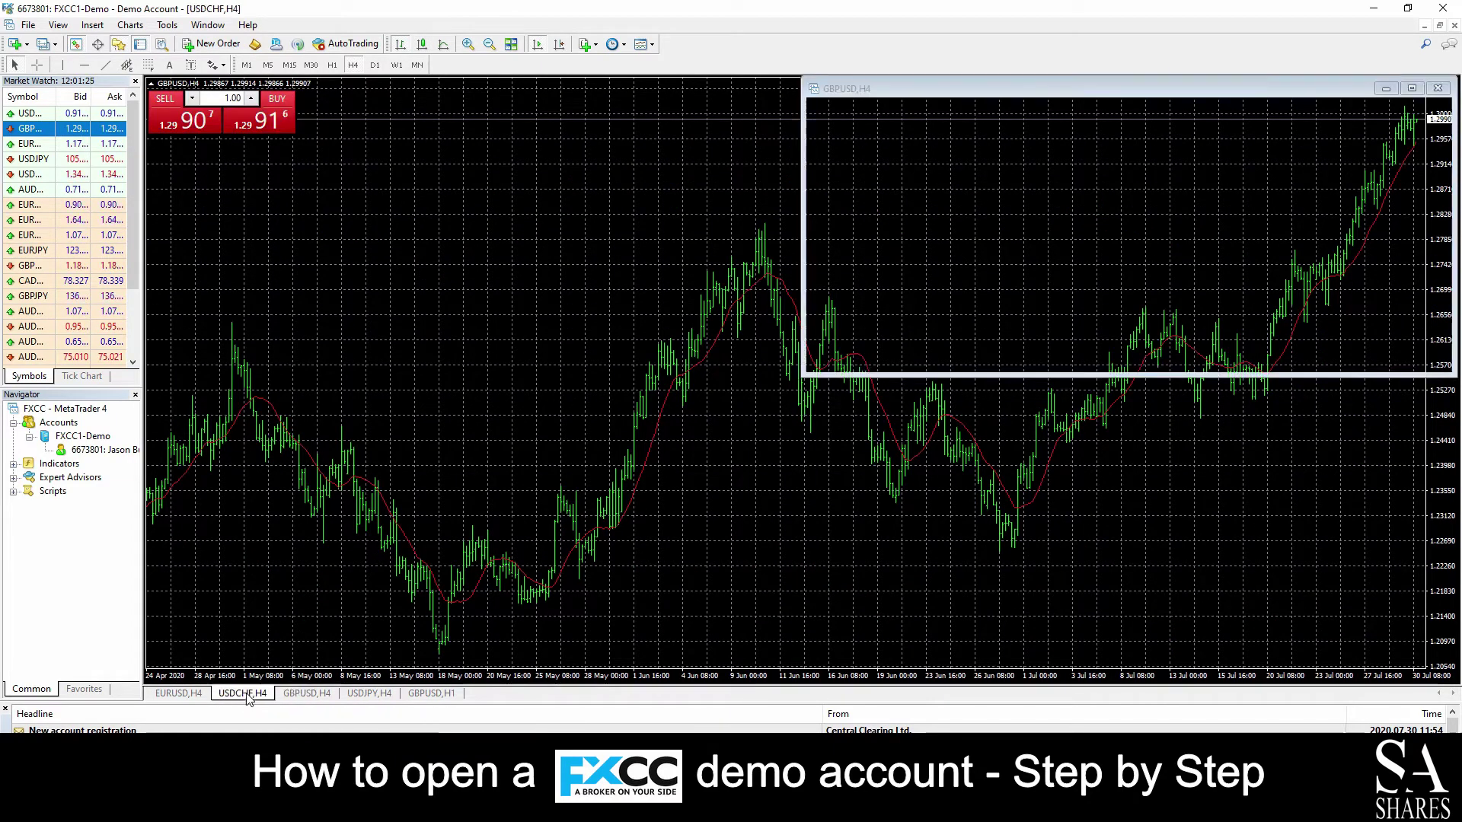
click(180, 694)
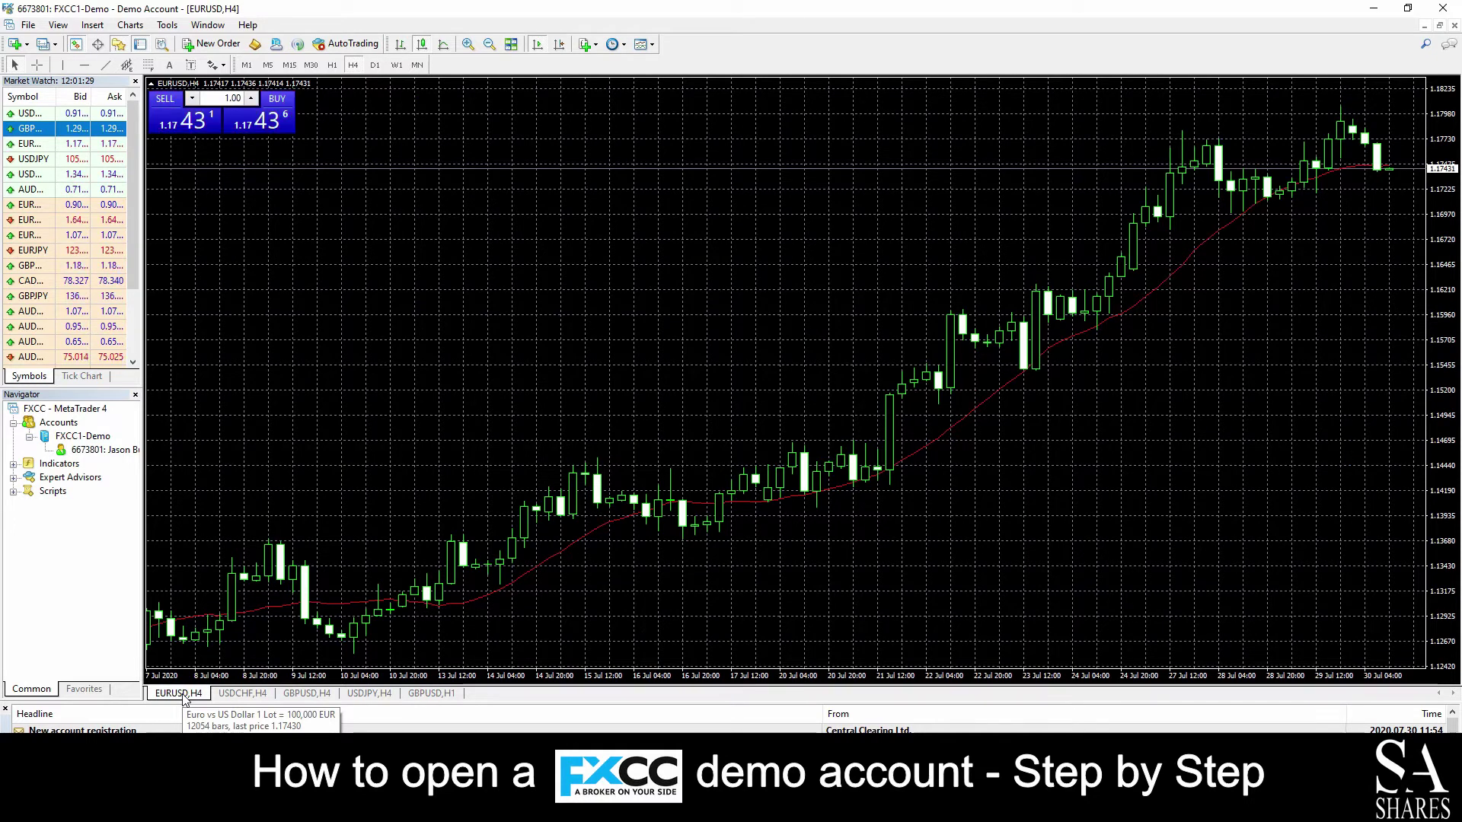
click(416, 694)
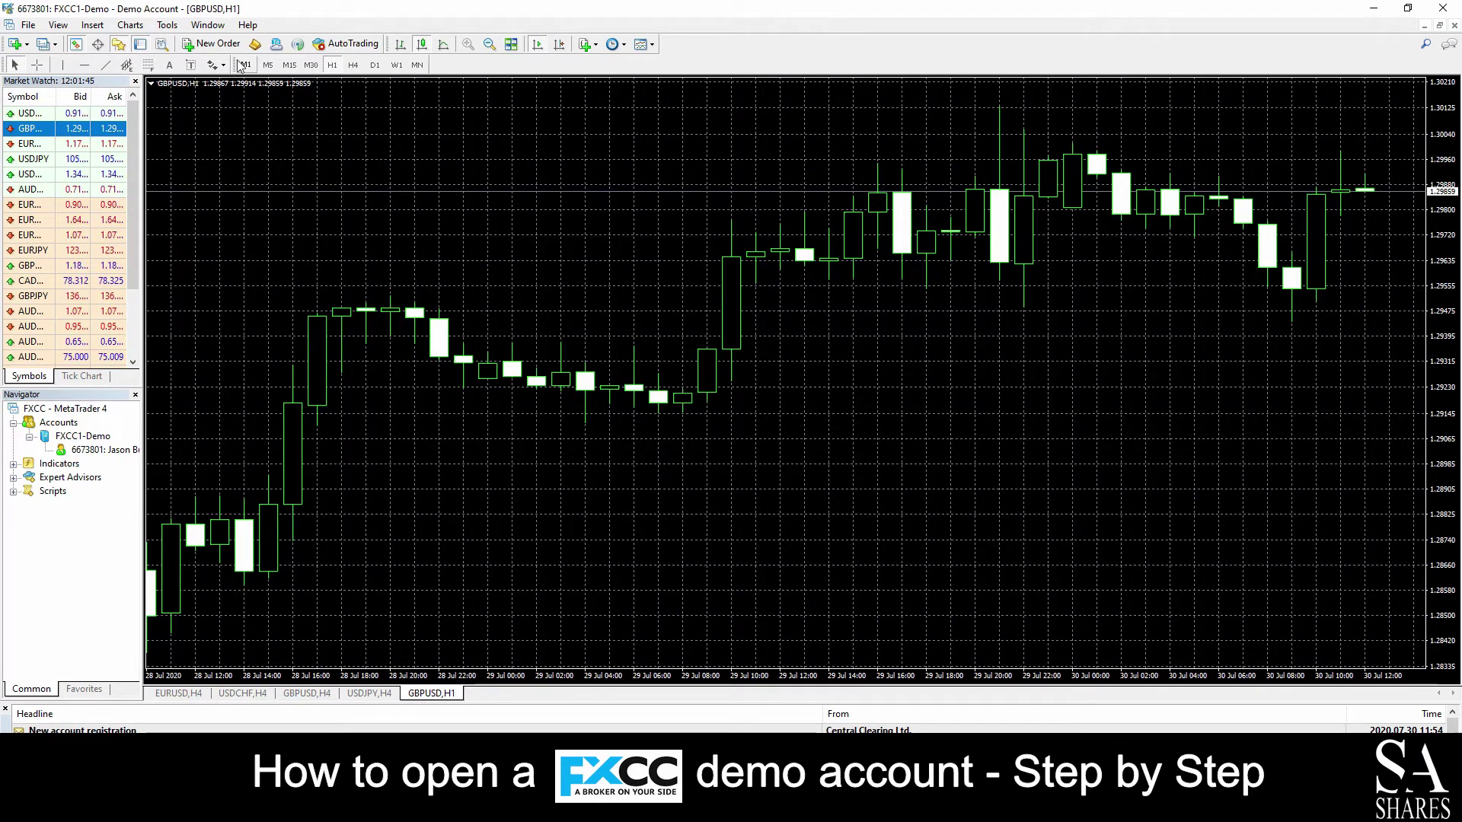
Choose Help Topics from the Help menu to show the Client Terminal User Guide
click(255, 27)
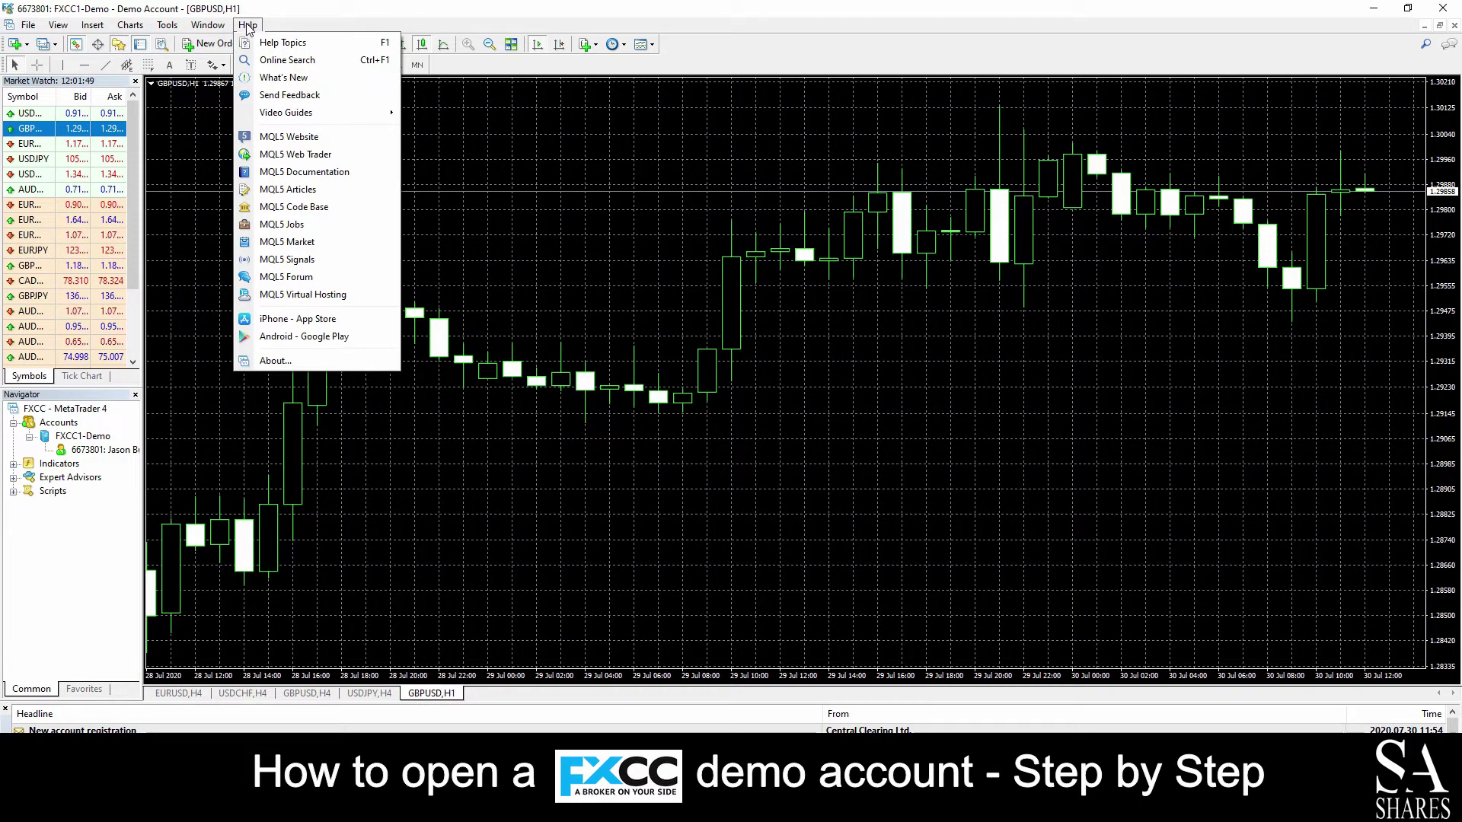
mouse_move(304, 113)
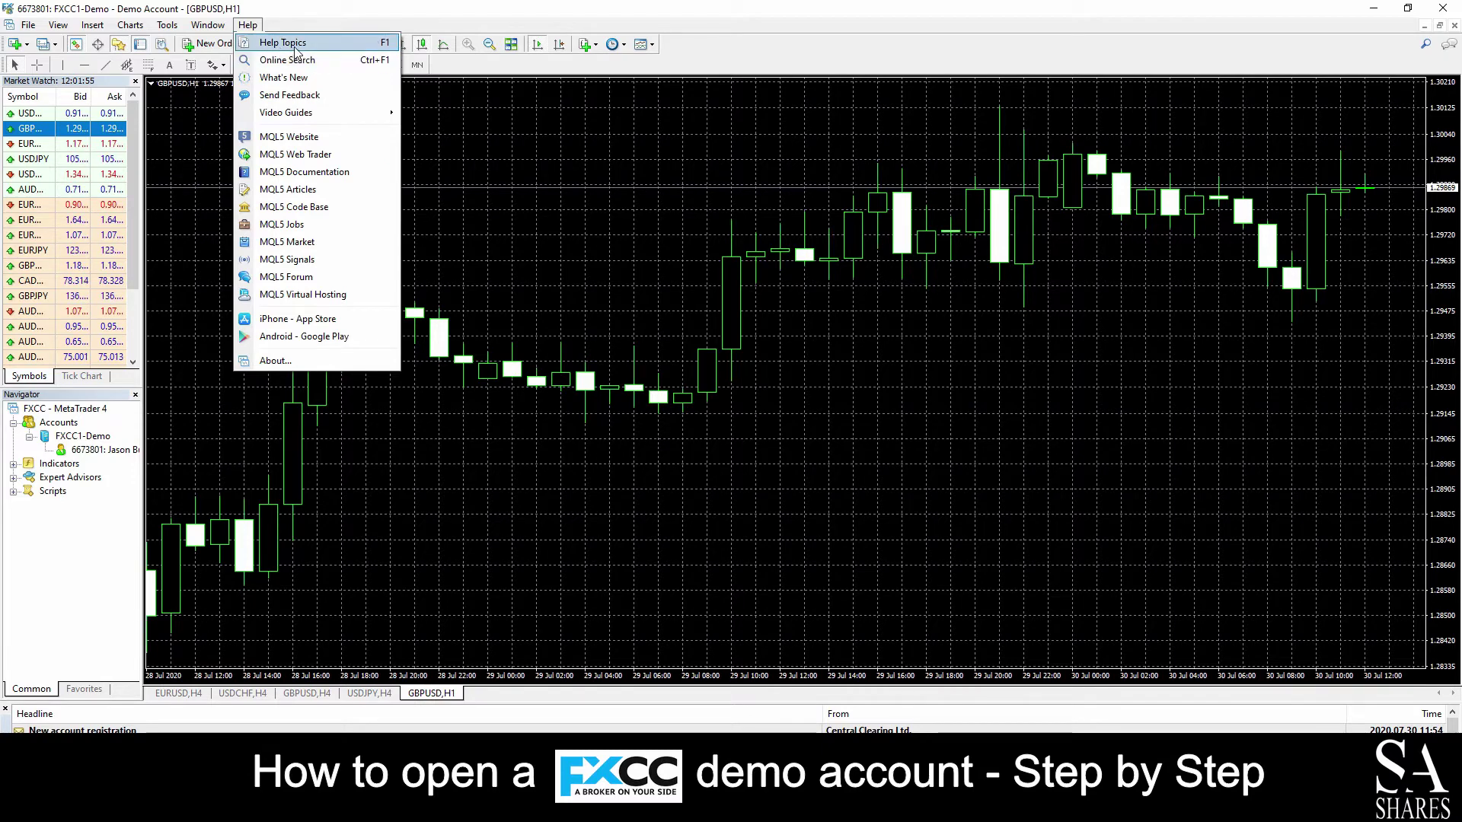
click(296, 49)
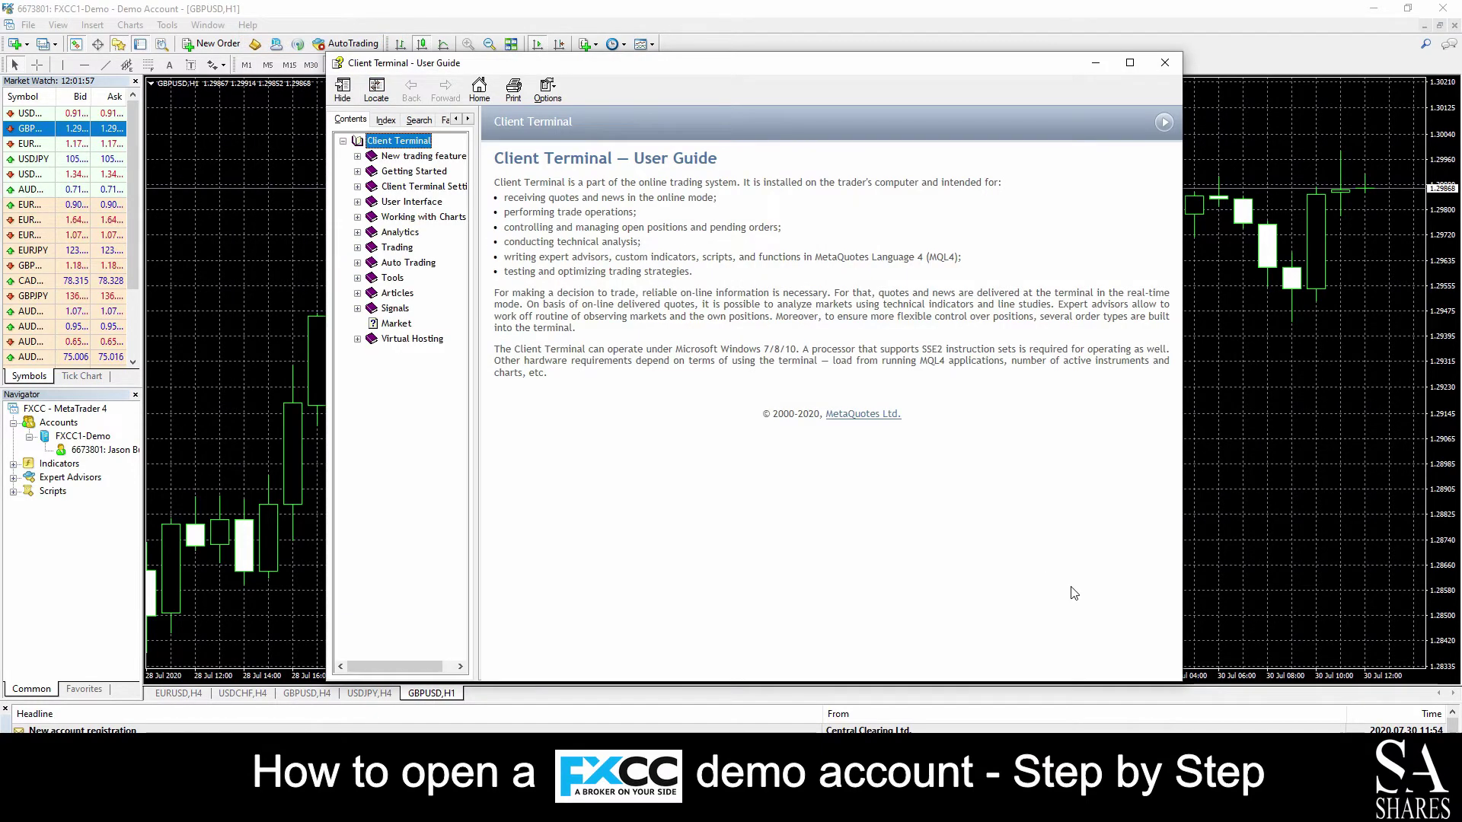